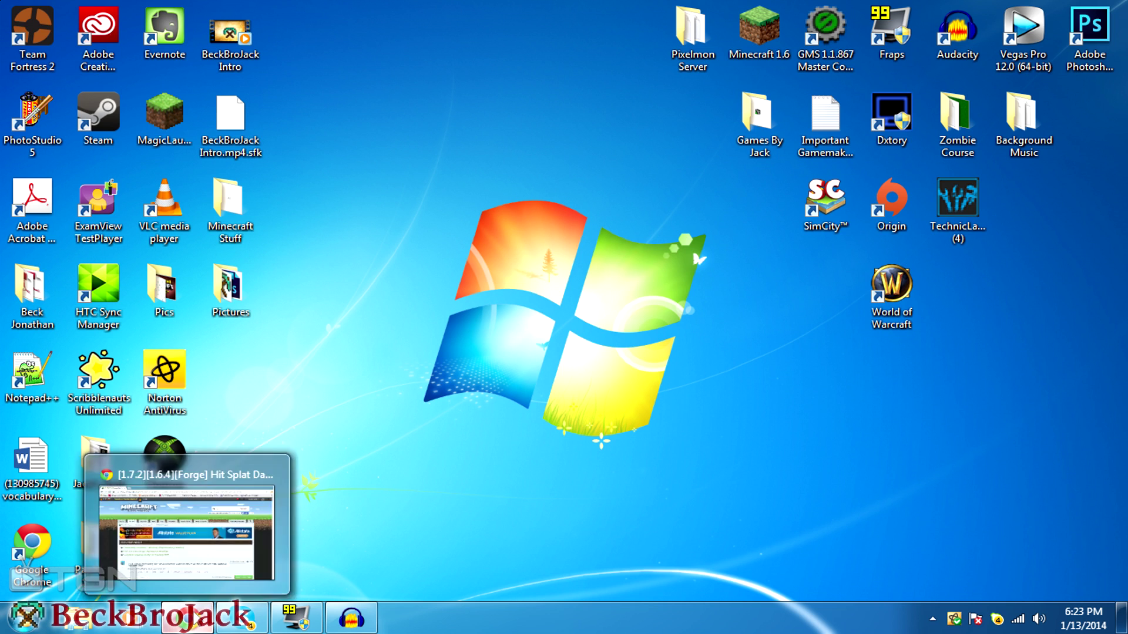
Restore the Chrome window showing the Hit Splat Damage Indicators forum topic
left_click(188, 616)
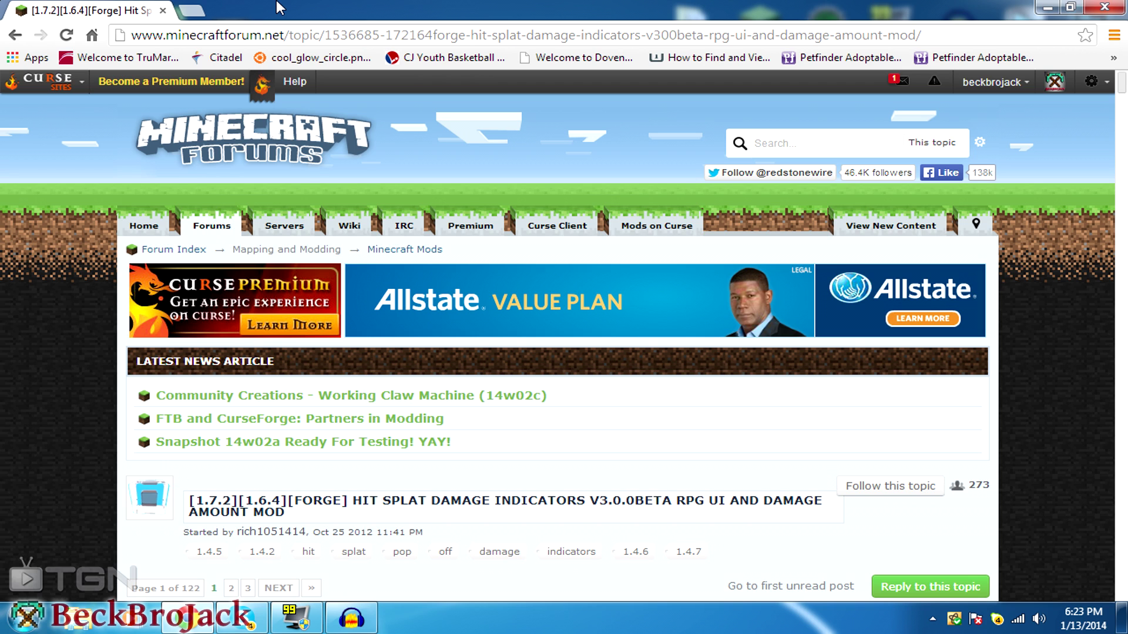
Highlight '1.7.2' and 'FORGE' in the Damage Indicators topic title
scroll(285, 433, "down", 2)
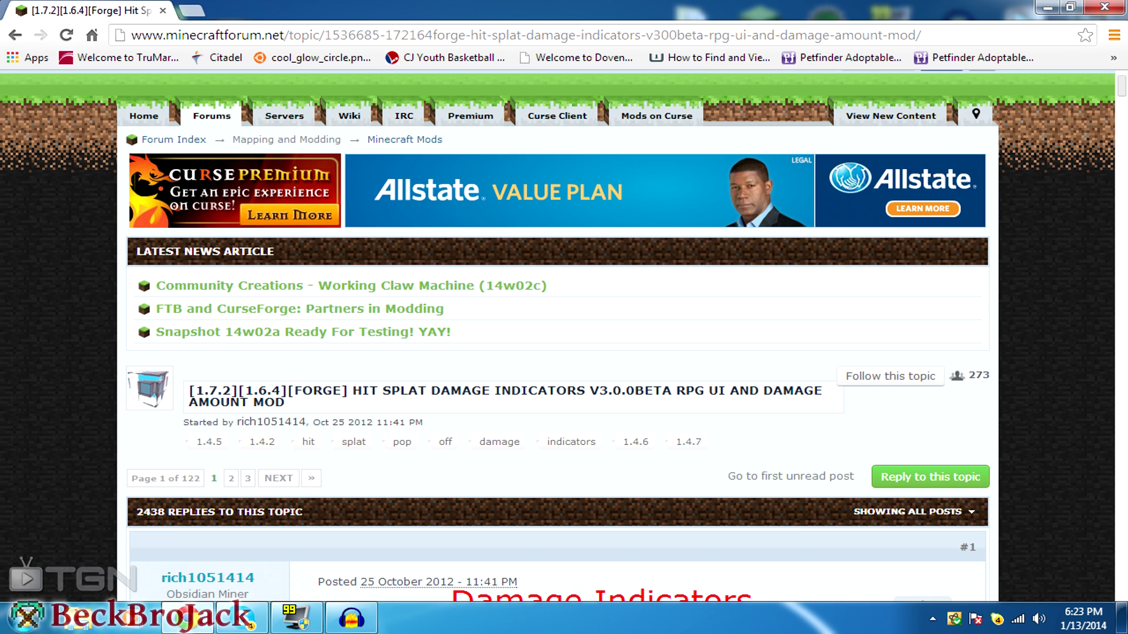
double_click(213, 390)
scroll(563, 335, "down", 4)
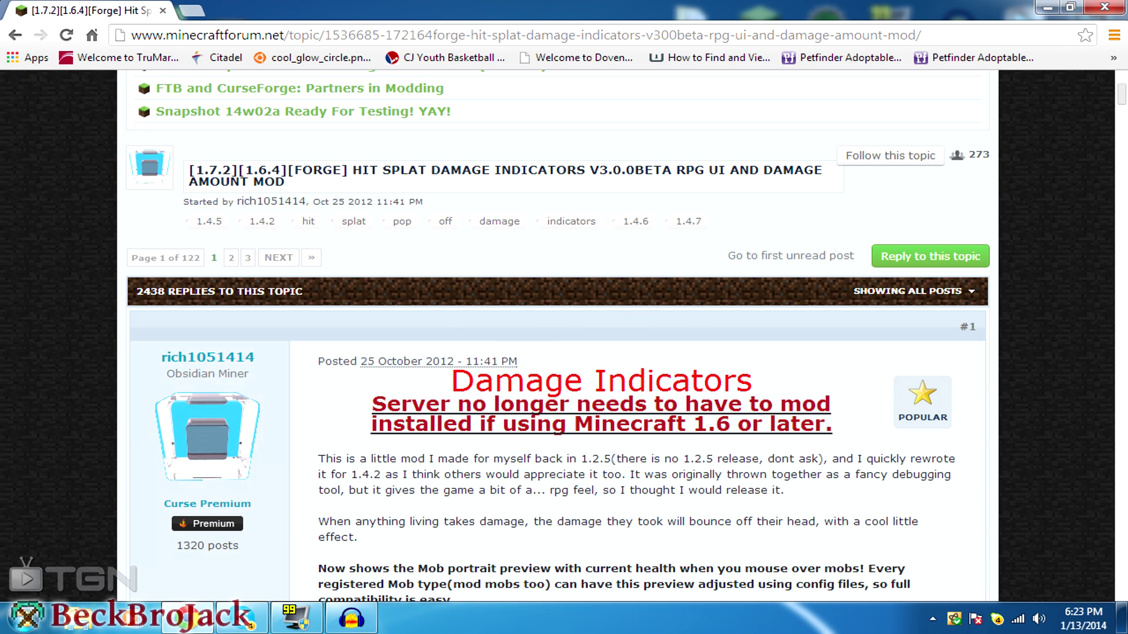
left_click_drag(294, 170, 332, 170)
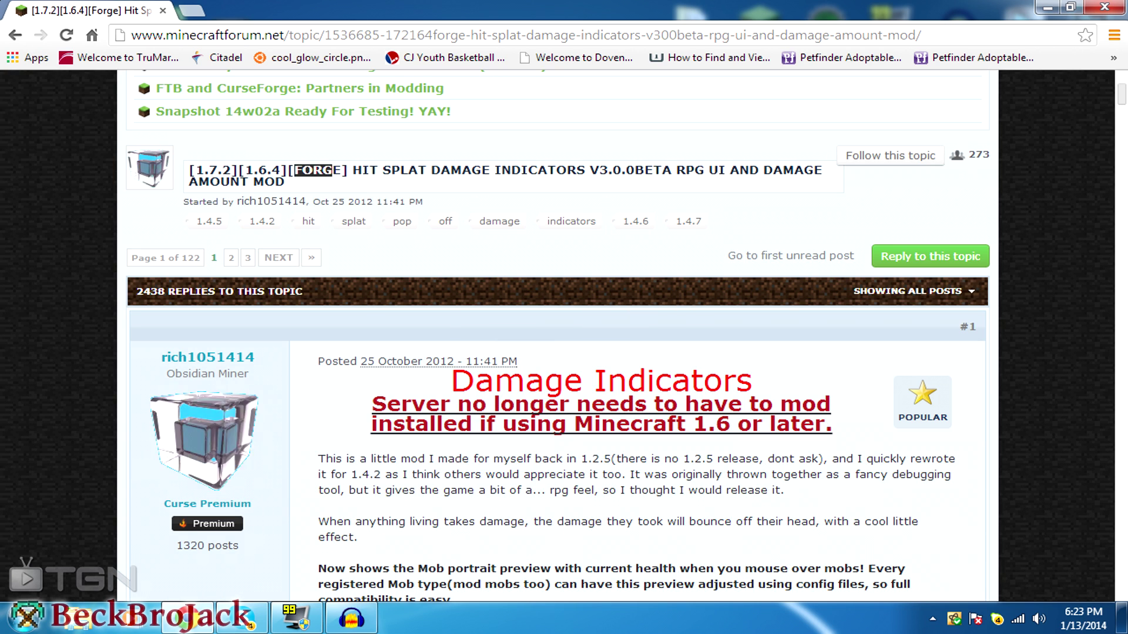
left_click(341, 170)
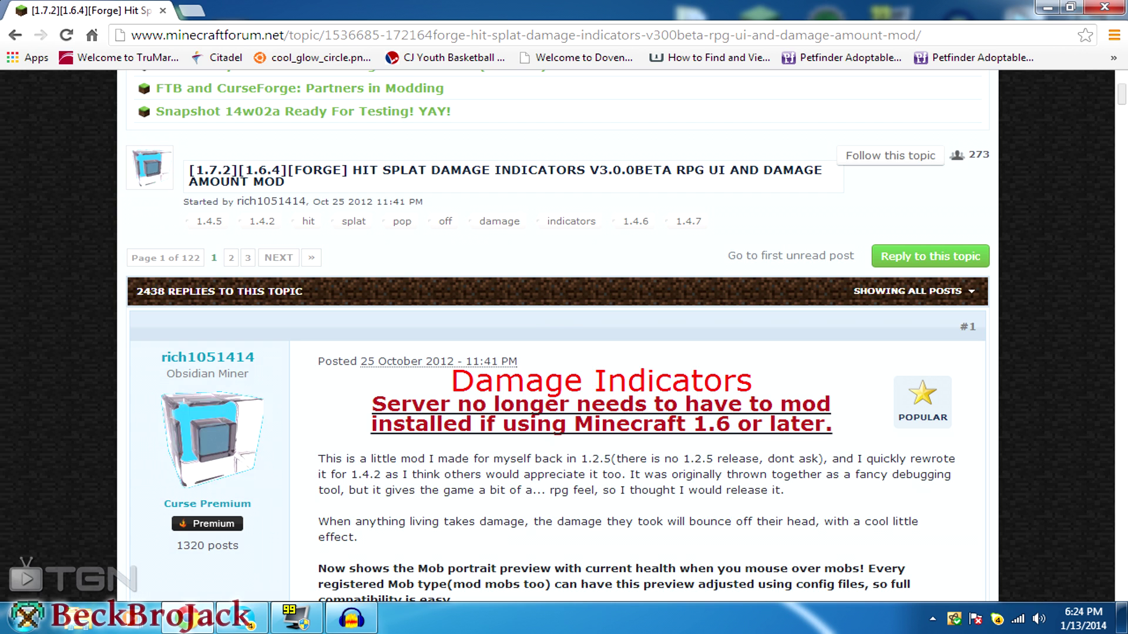
left_click_drag(342, 170, 302, 170)
left_click(387, 191)
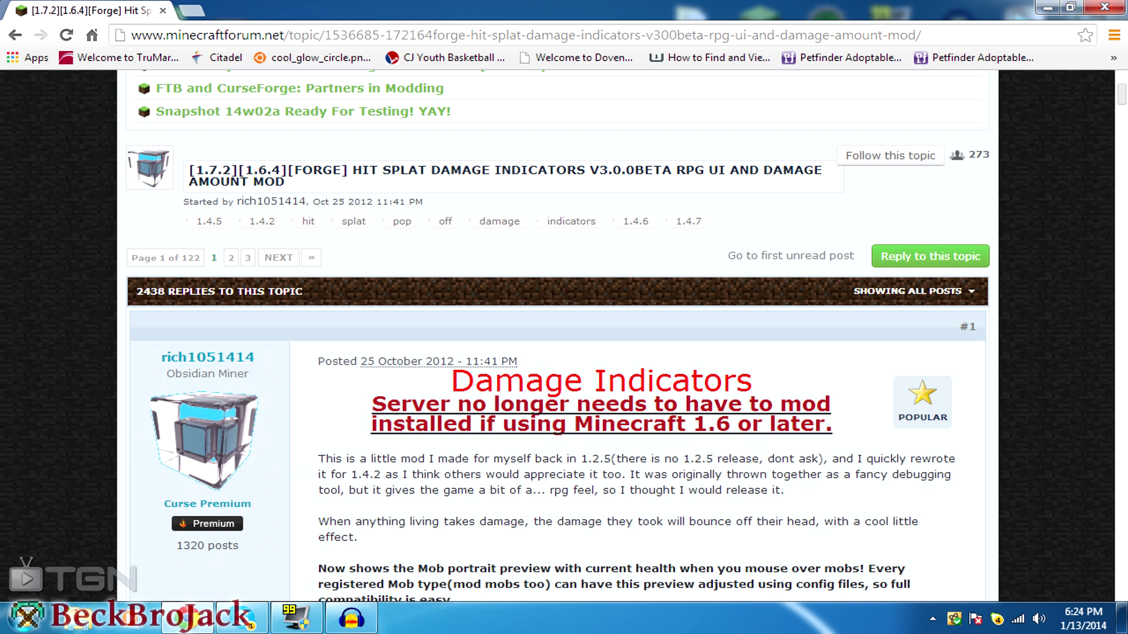
Scroll down to the DOWNLOAD section with the 1.6.X and 1.7.2 links
scroll(493, 167, "down", 5)
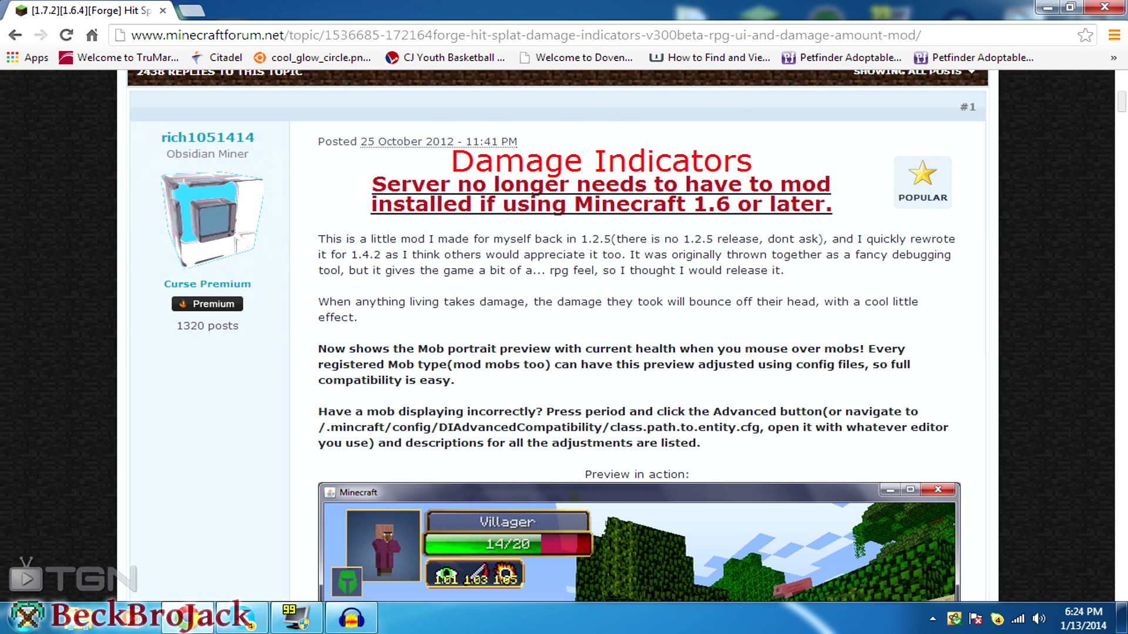
scroll(490, 171, "down", 12)
scroll(491, 177, "down", 13)
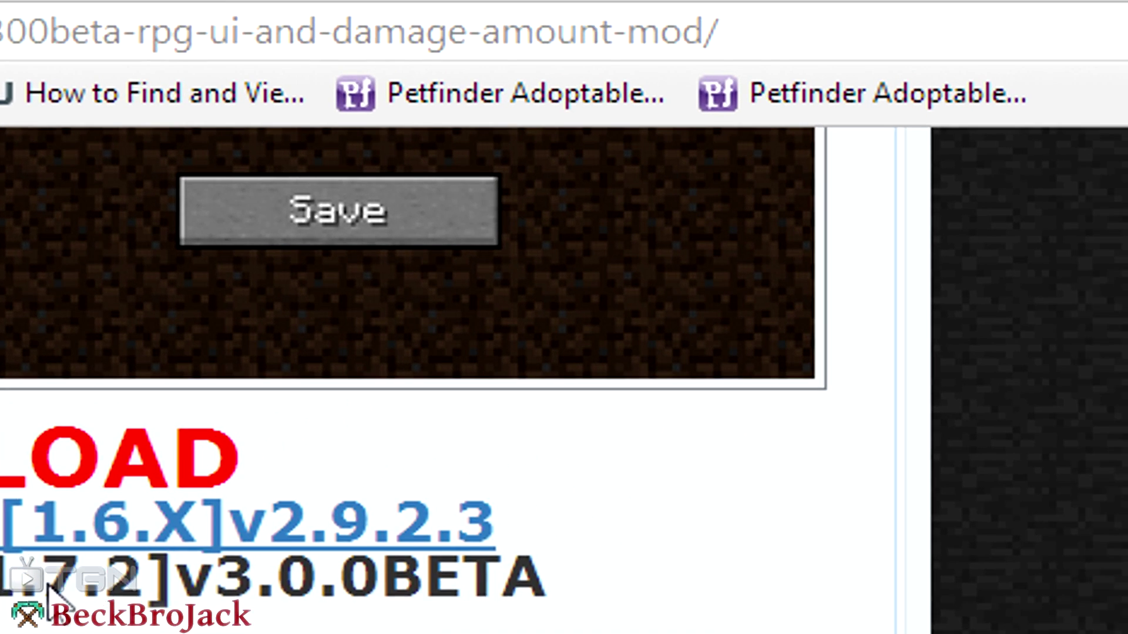
Download and keep the DamageIndicators [1.7.2] v3.0.0BETA jar, then snap Chrome to the right half
left_click(458, 415)
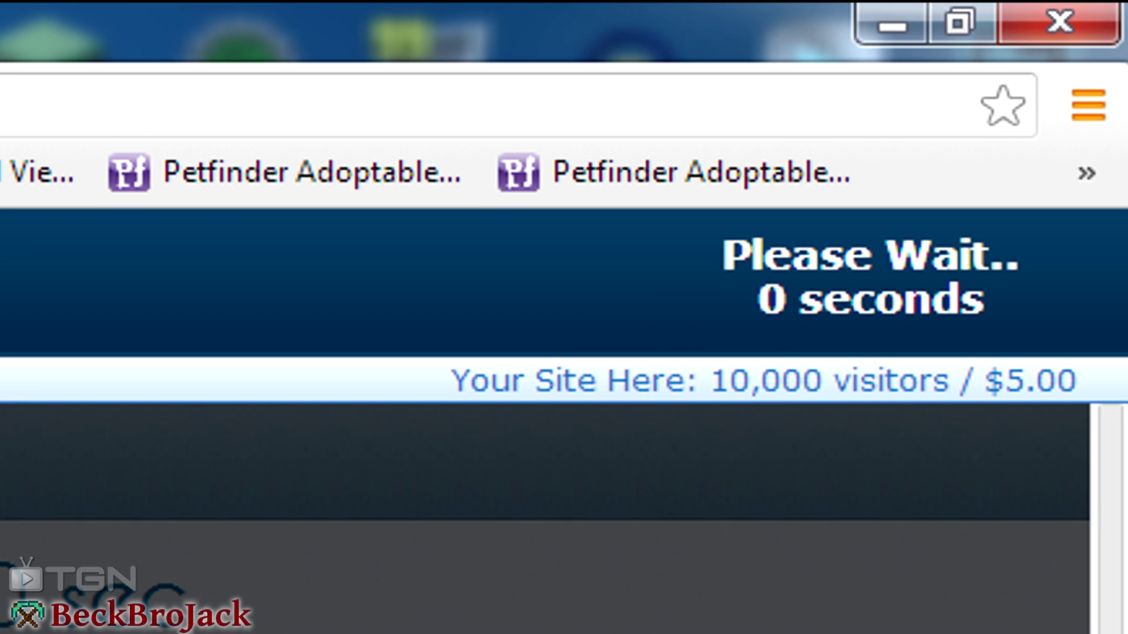
left_click(873, 294)
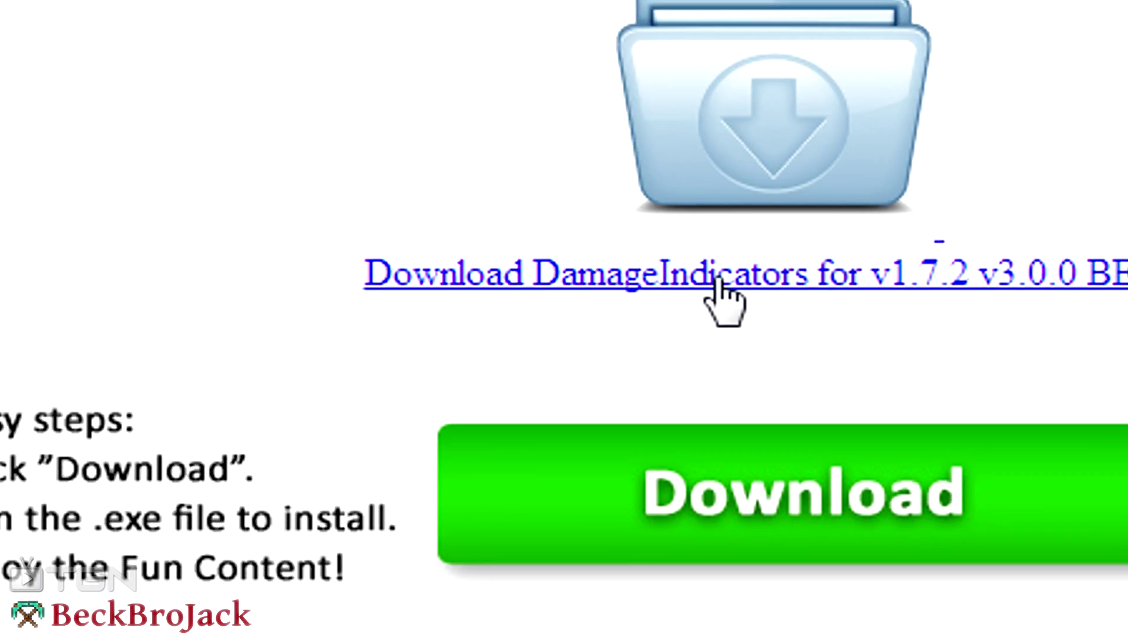
left_click(500, 439)
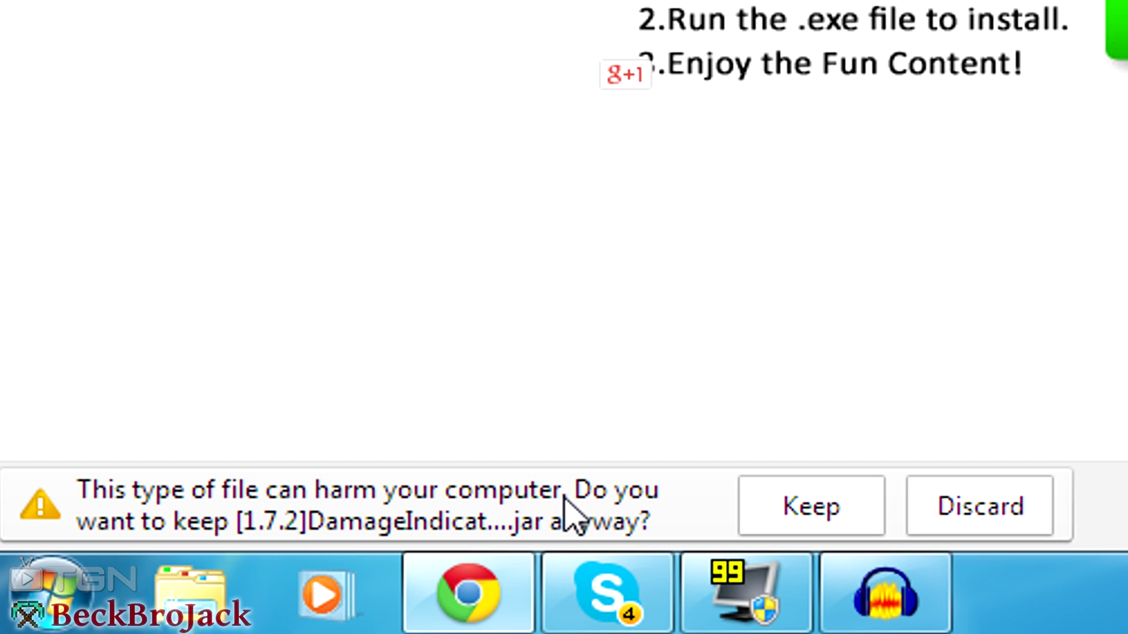
left_click(799, 510)
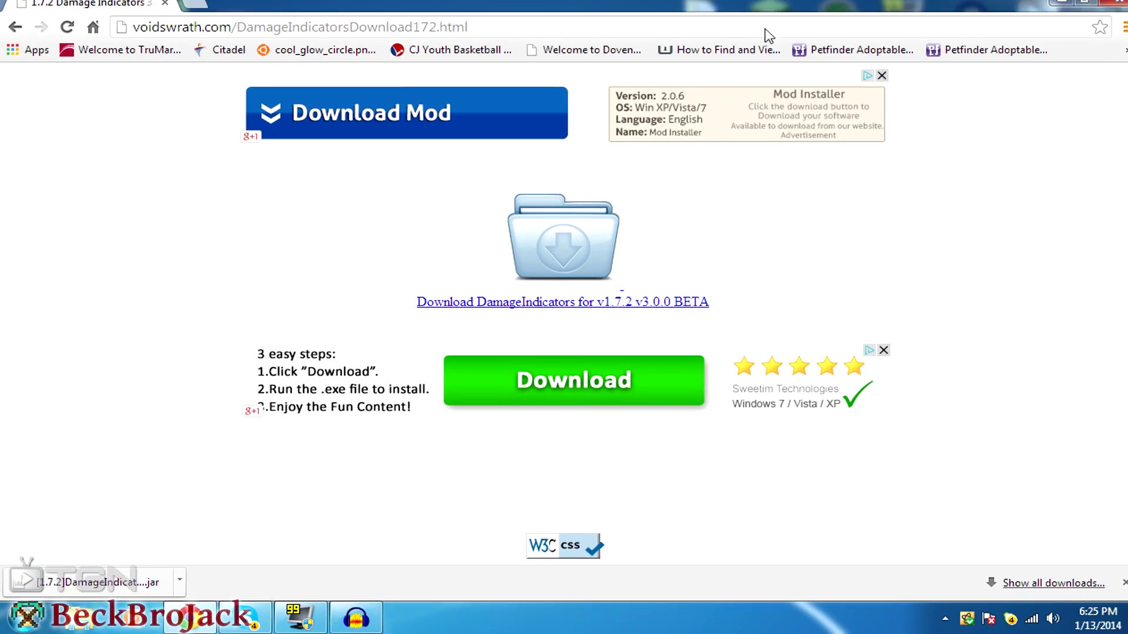
key("super+Right")
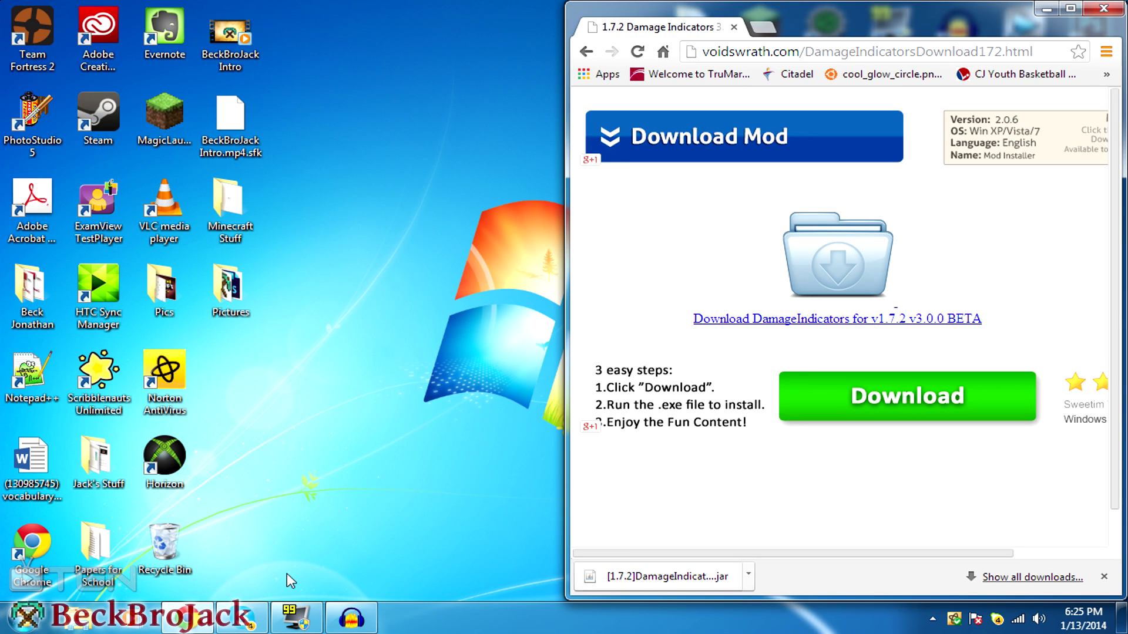
Run %appdata from the Start menu search to open AppData Roaming
left_click(6, 614)
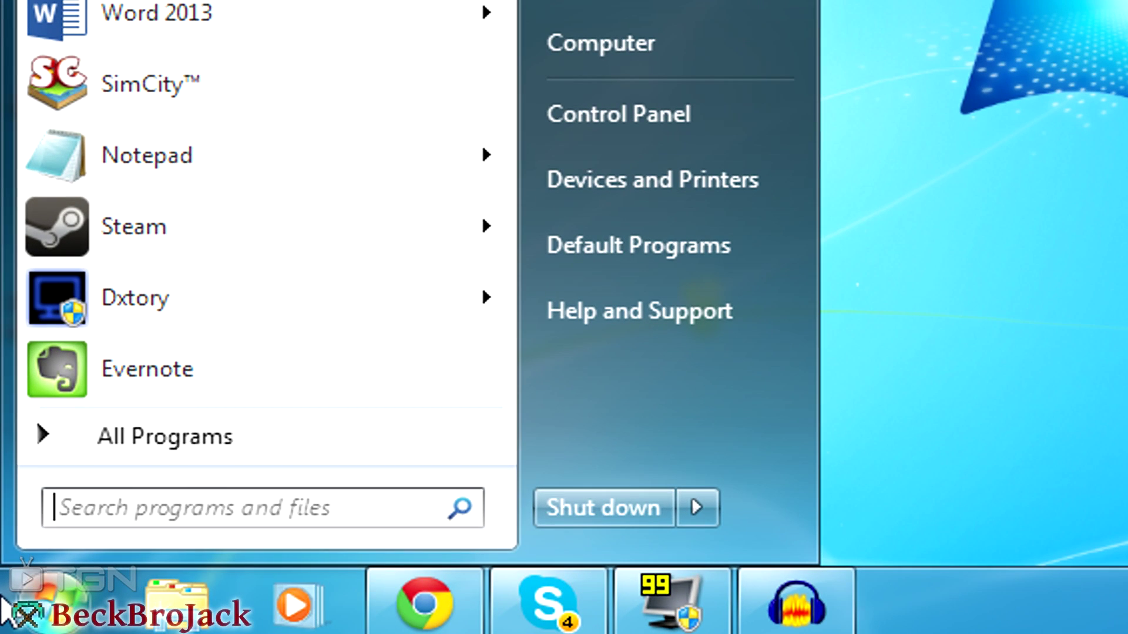
type("%appdata")
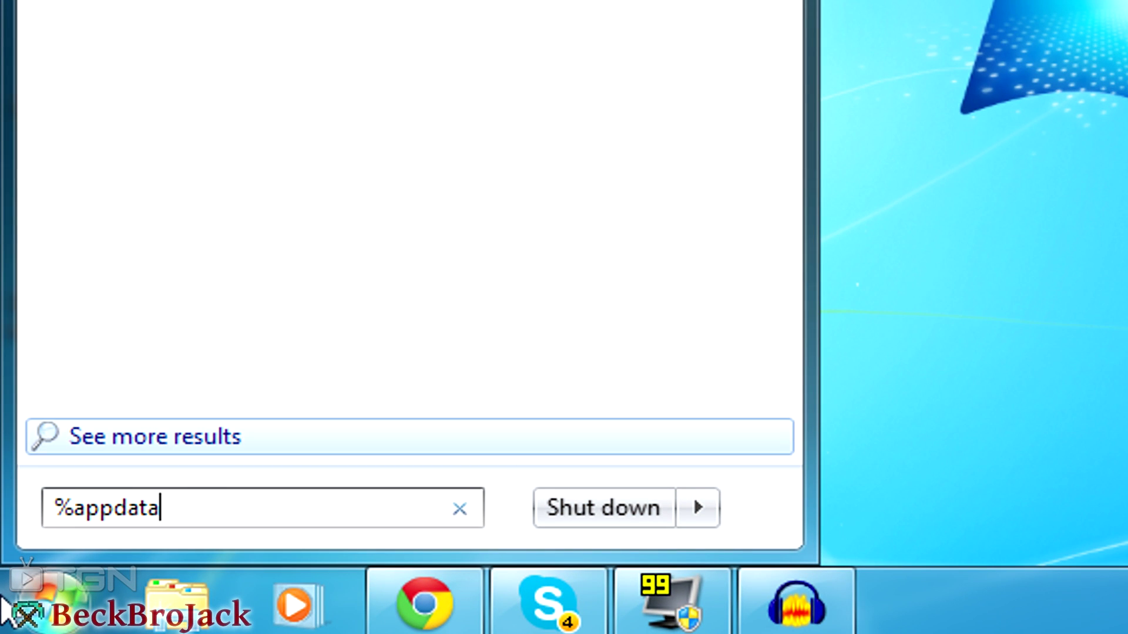
key("Return")
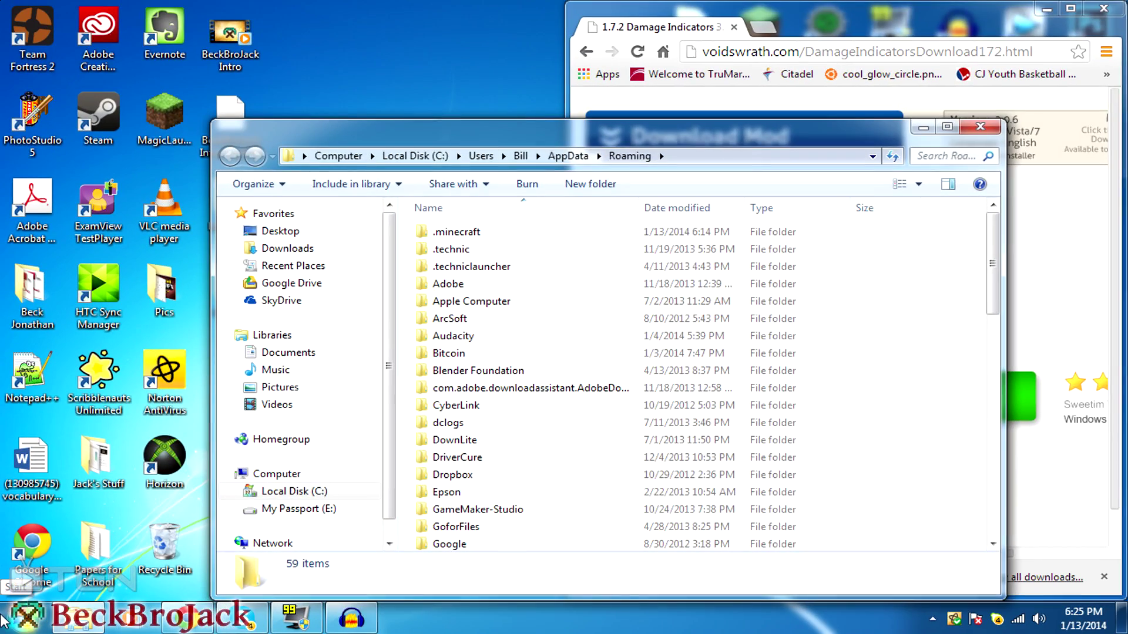
Snap Explorer to the left half and browse into the .minecraft folder
left_click_drag(504, 141, 1, 141)
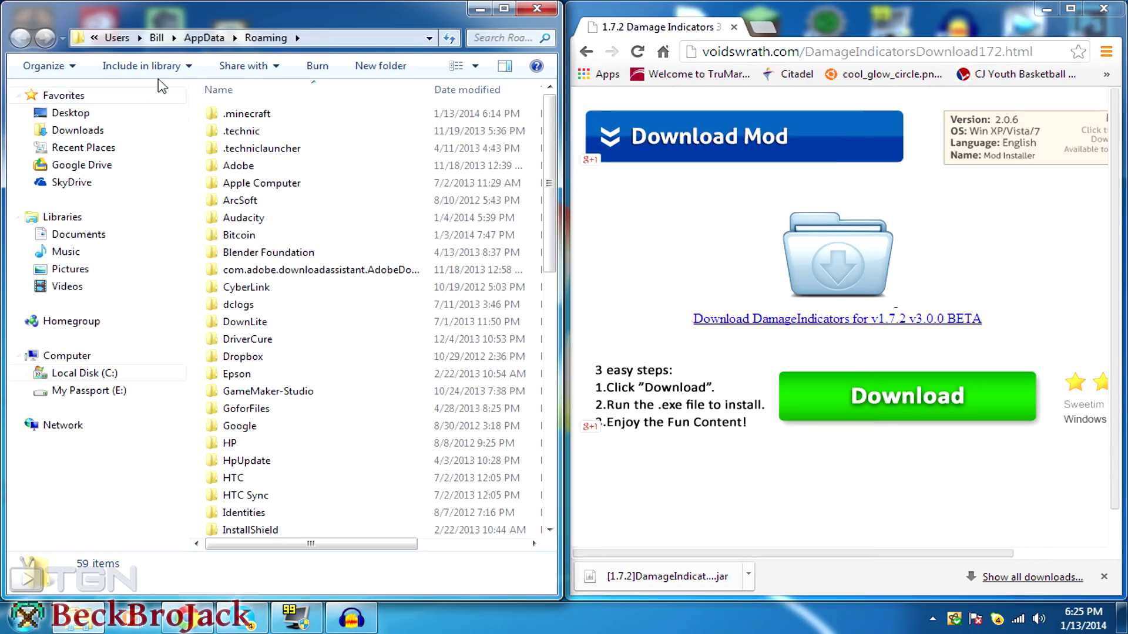
double_click(261, 115)
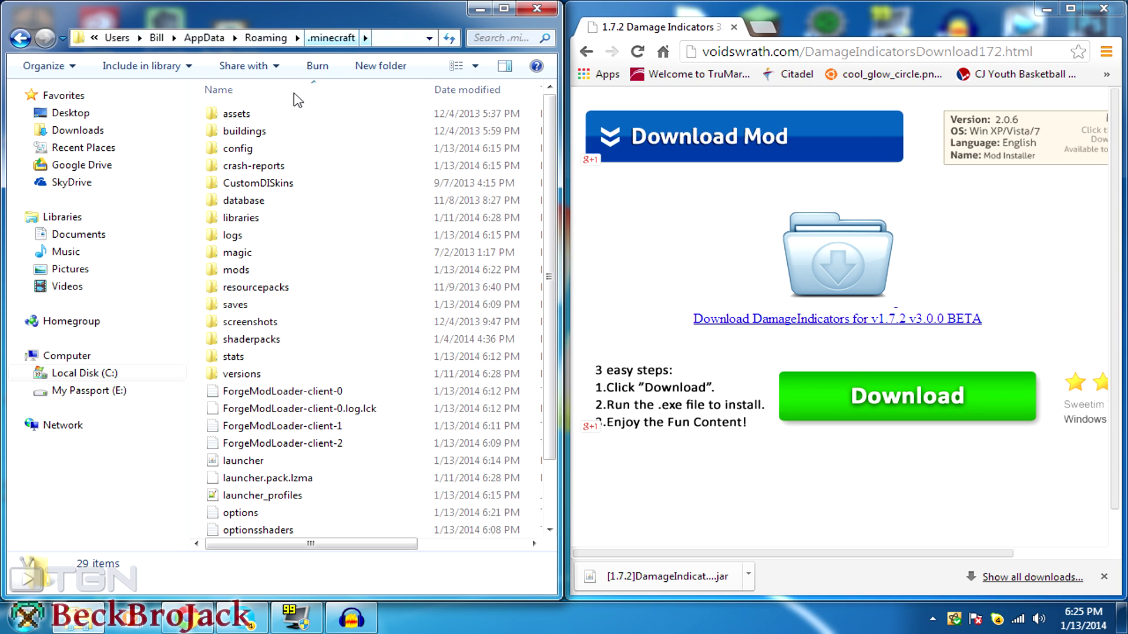
double_click(254, 271)
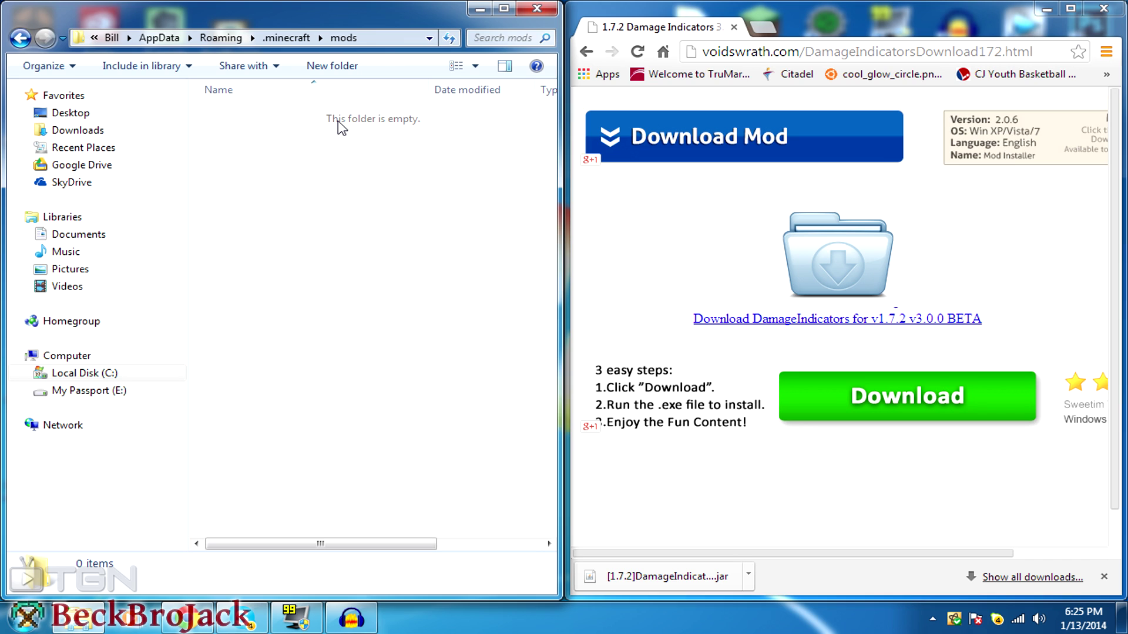
left_click(20, 40)
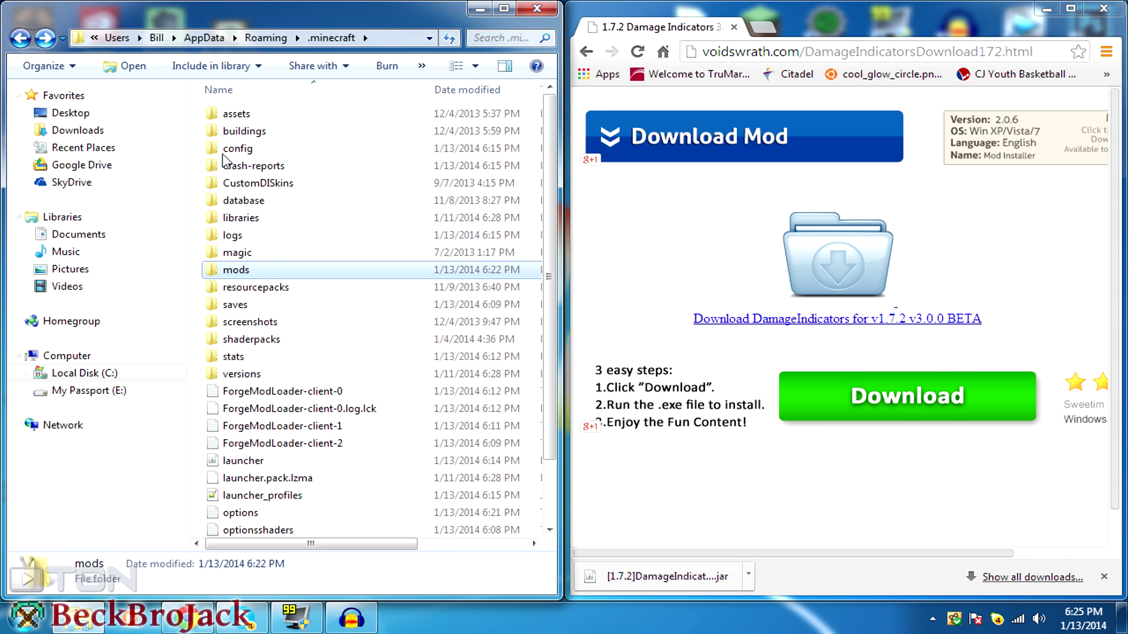
right_click(203, 287)
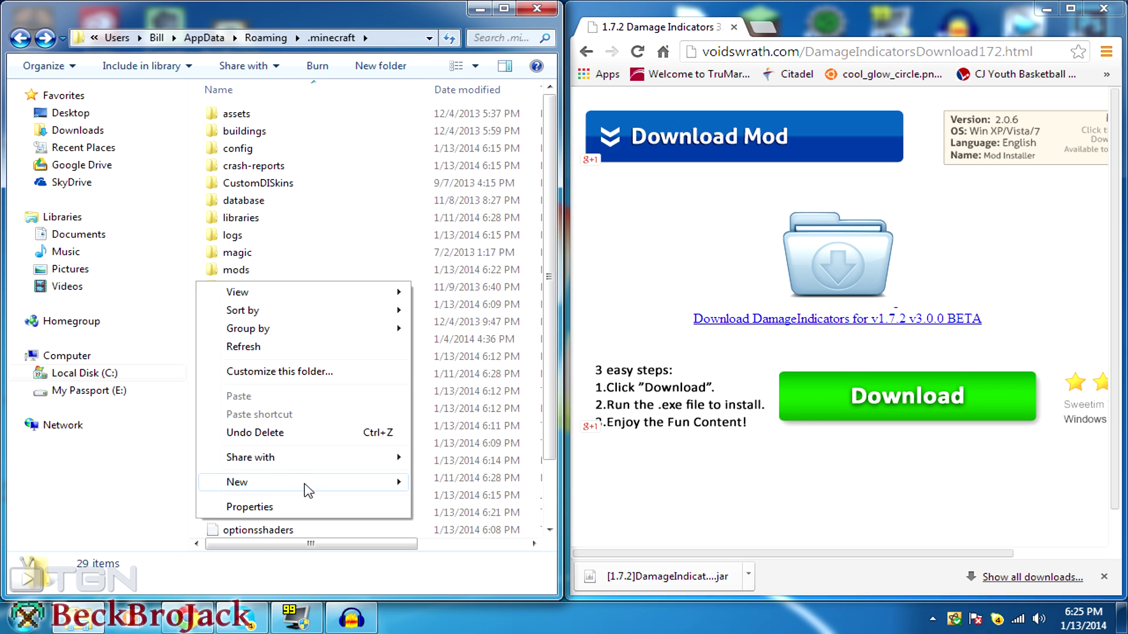
mouse_move(385, 488)
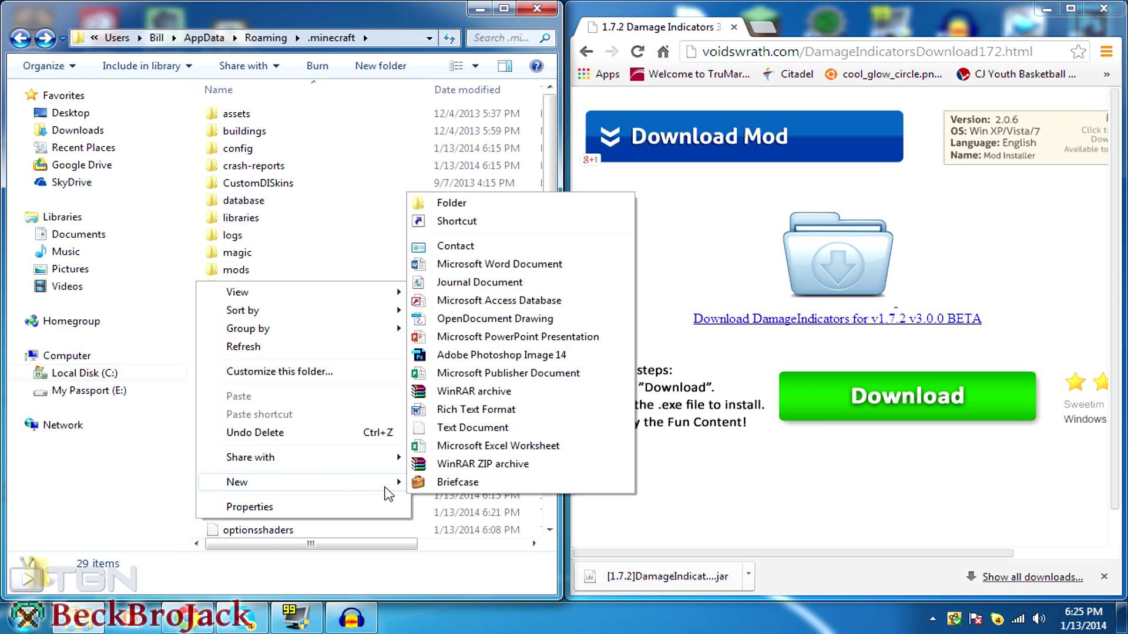
left_click(199, 241)
Drag the DamageIndicatorsMod-3.0.0 jar into the .minecraft mods folder and close Chrome
double_click(241, 271)
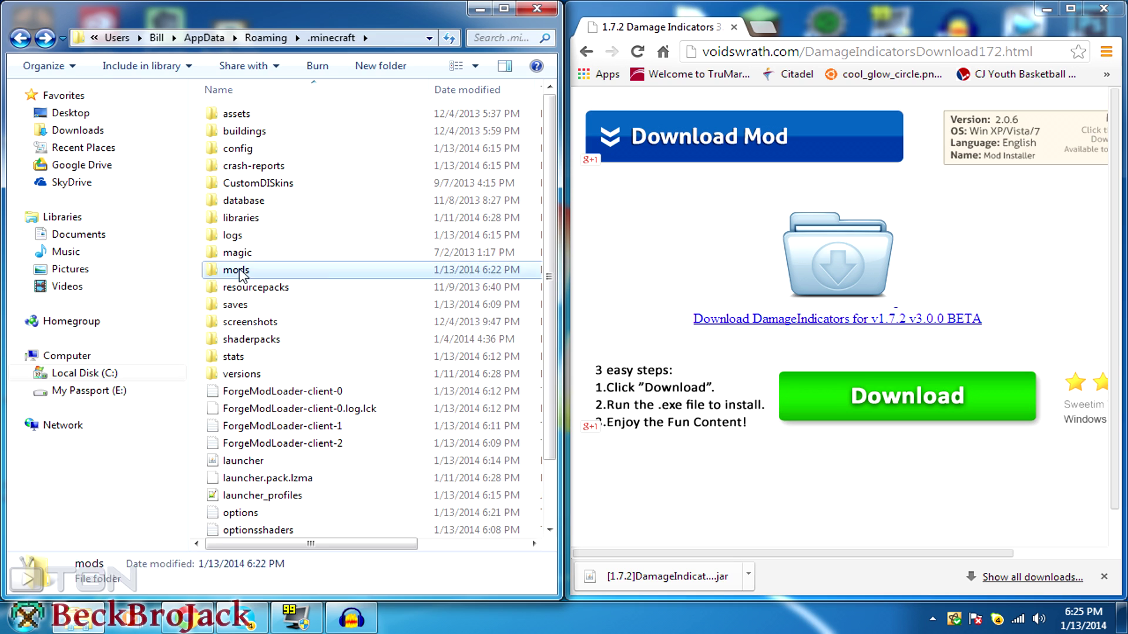
left_click_drag(639, 592, 324, 284)
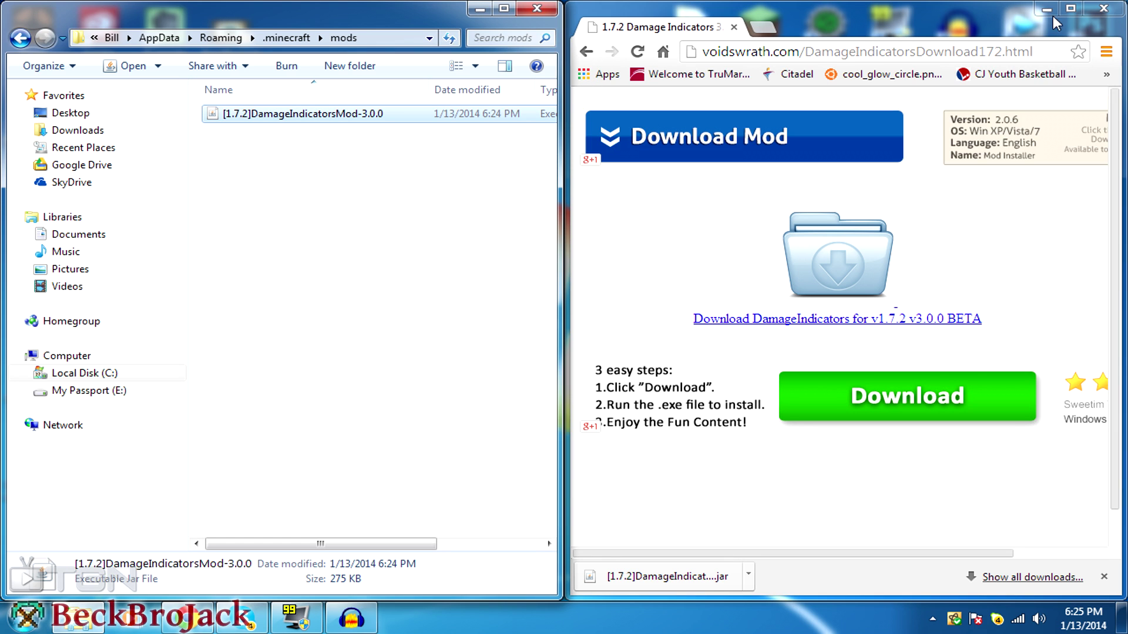
left_click(1094, 13)
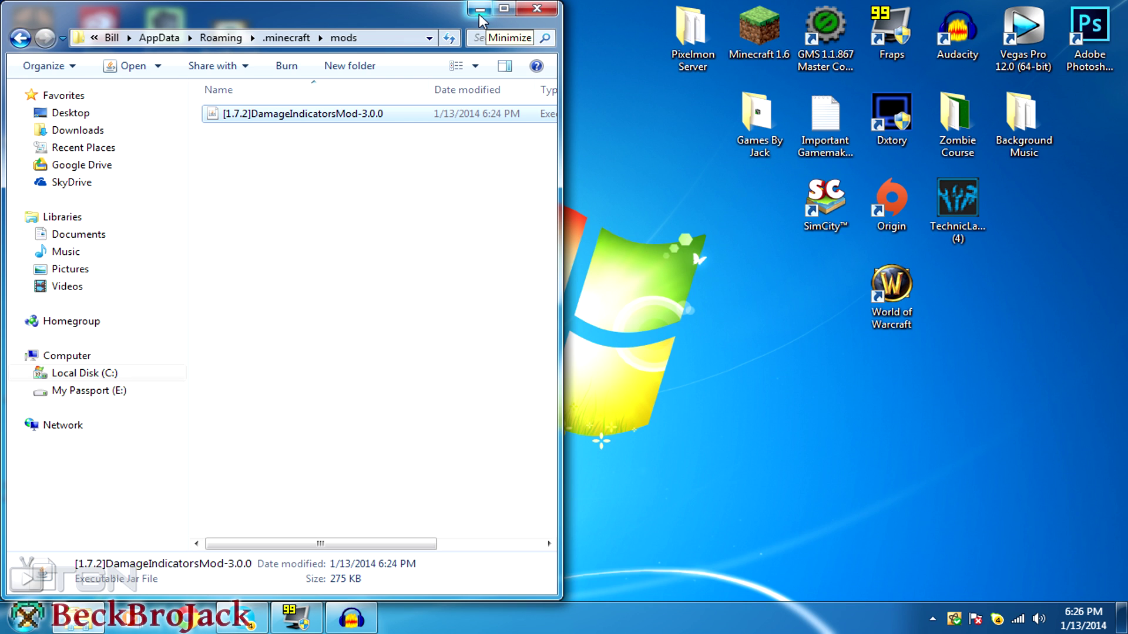
Launch Minecraft from its desktop shortcut and play with the Forge profile
left_click(480, 10)
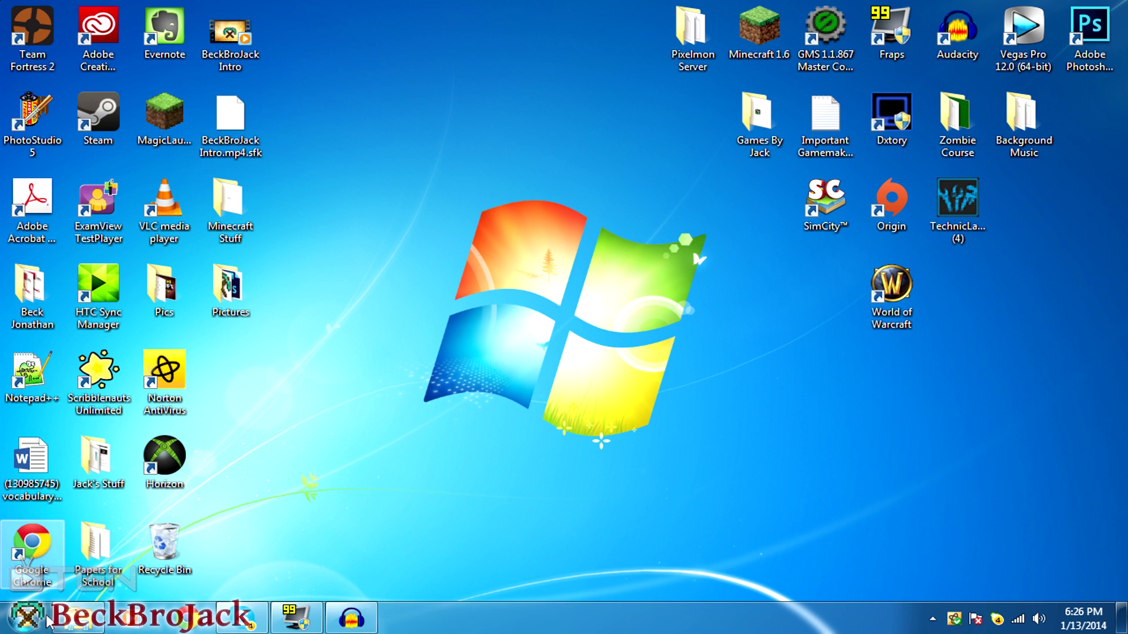
double_click(761, 48)
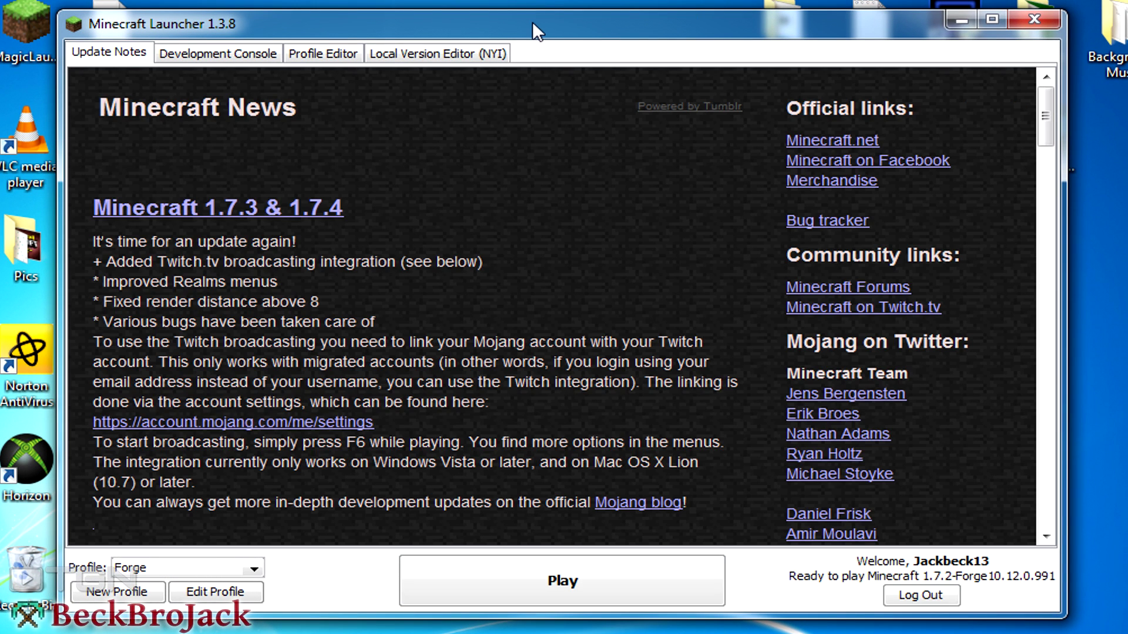
left_click(251, 570)
left_click(245, 563)
left_click(559, 581)
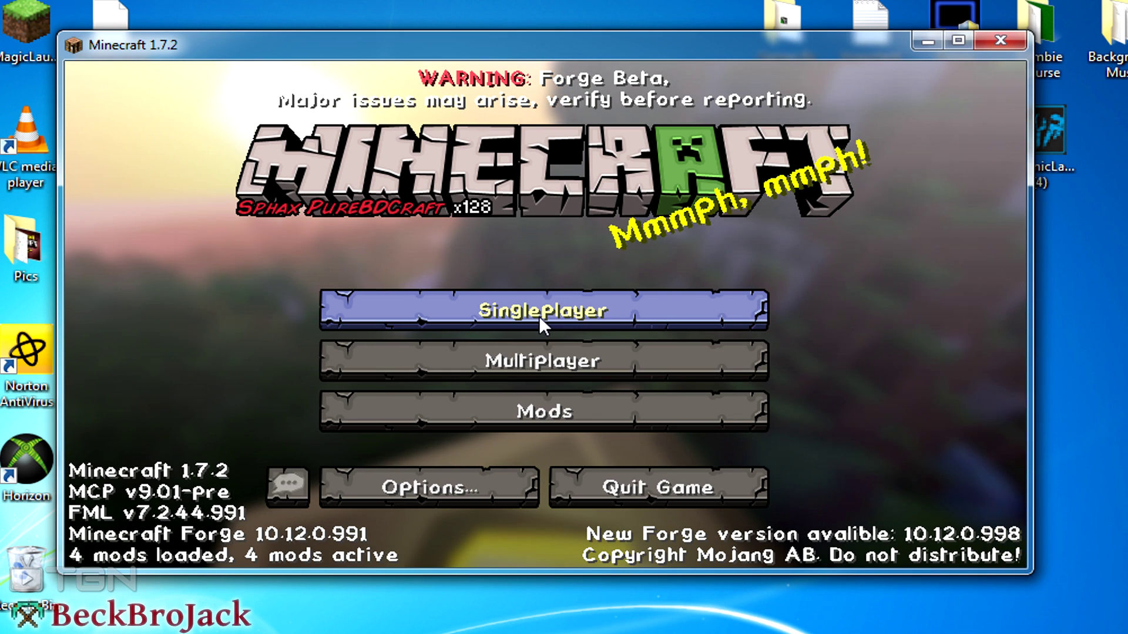
Set Music to OFF in the Music & Sounds options
left_click(459, 473)
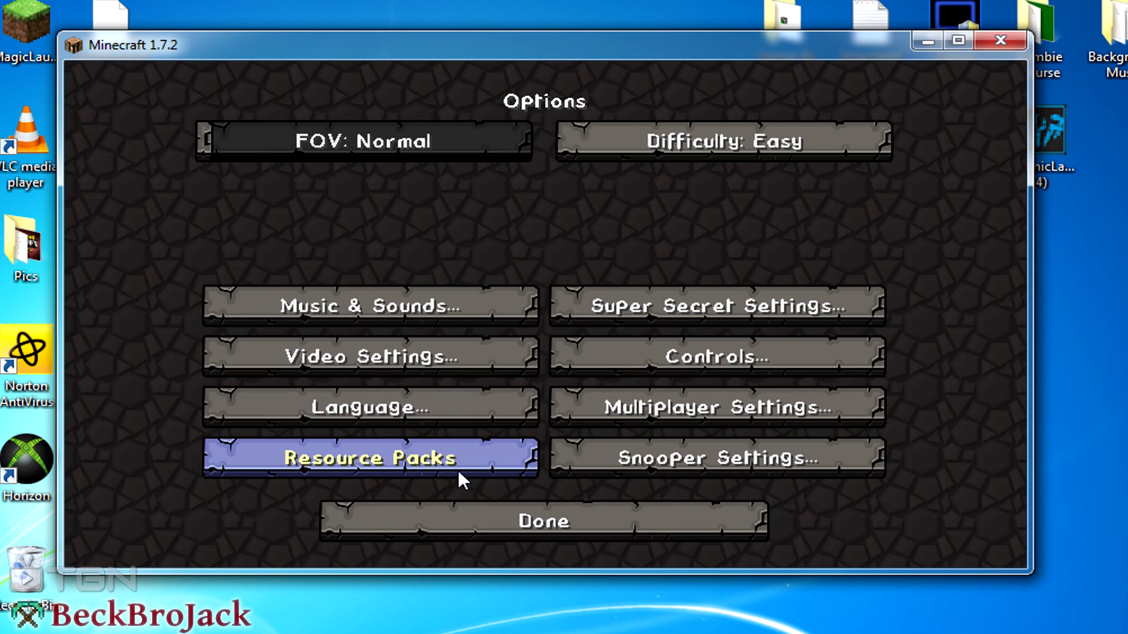
left_click(408, 323)
left_click_drag(485, 201, 151, 203)
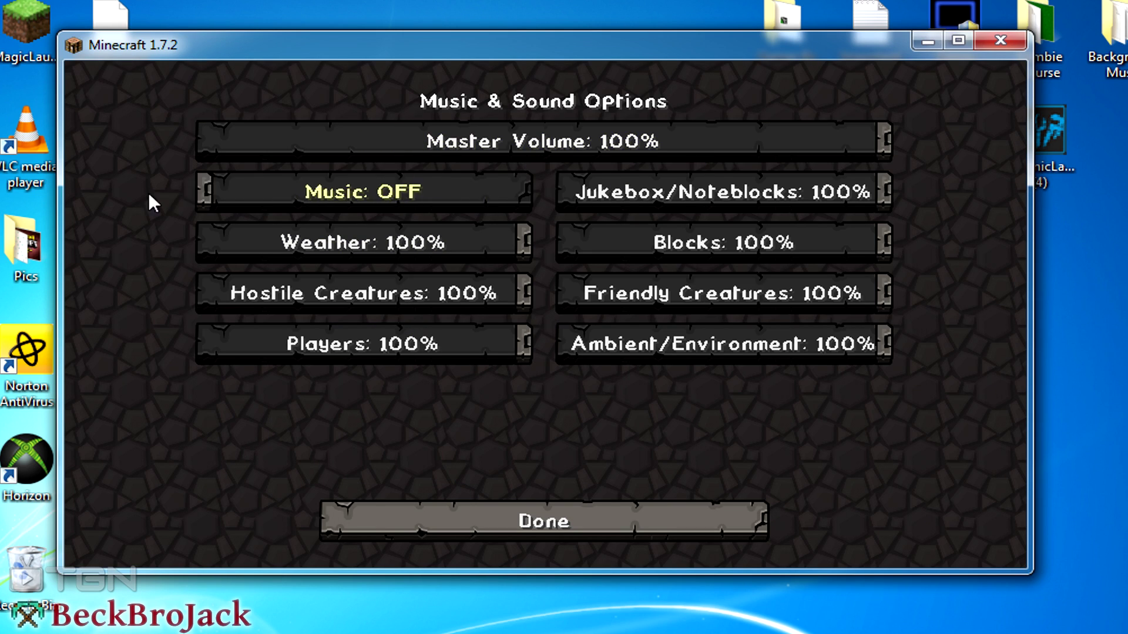
left_click(519, 527)
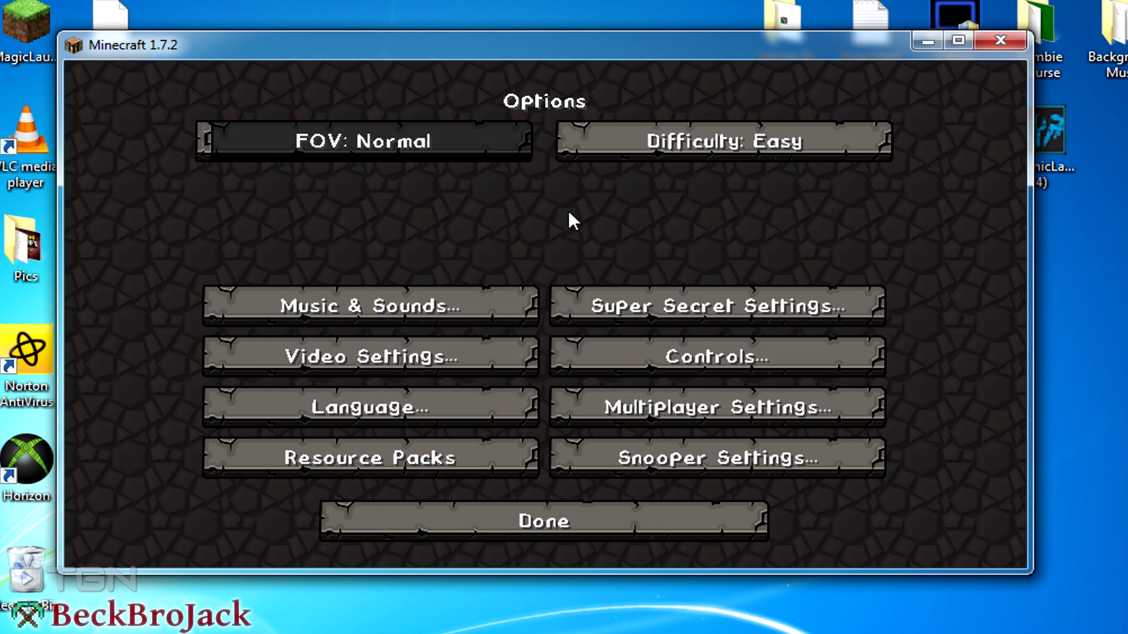
Return to the main menu, open Singleplayer and select Mod World
left_click(476, 529)
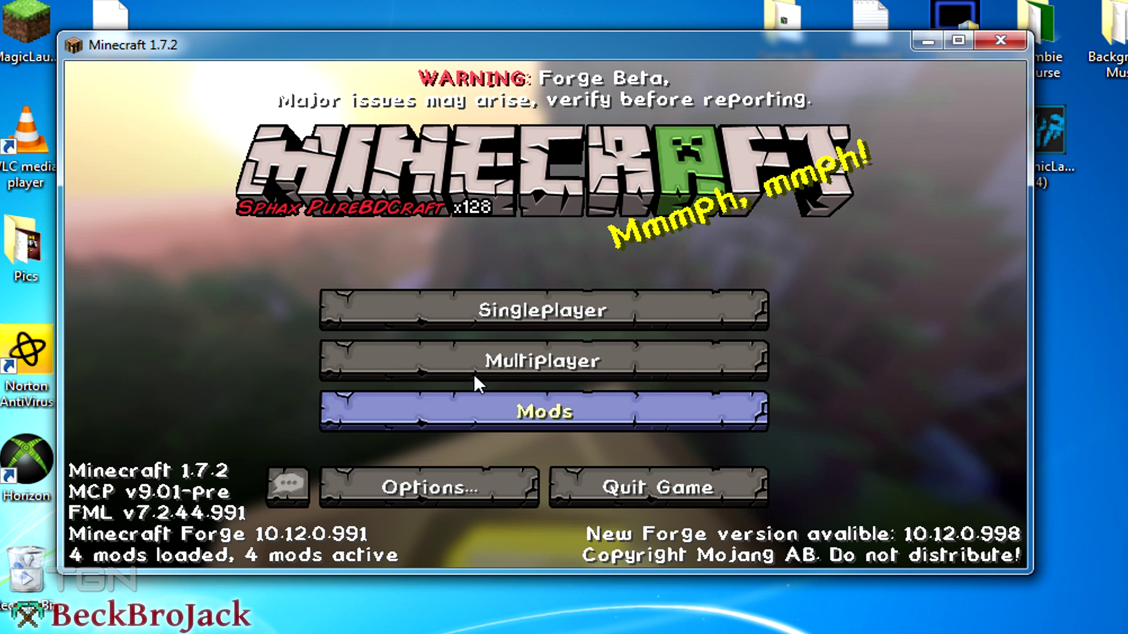
left_click(490, 316)
left_click(438, 156)
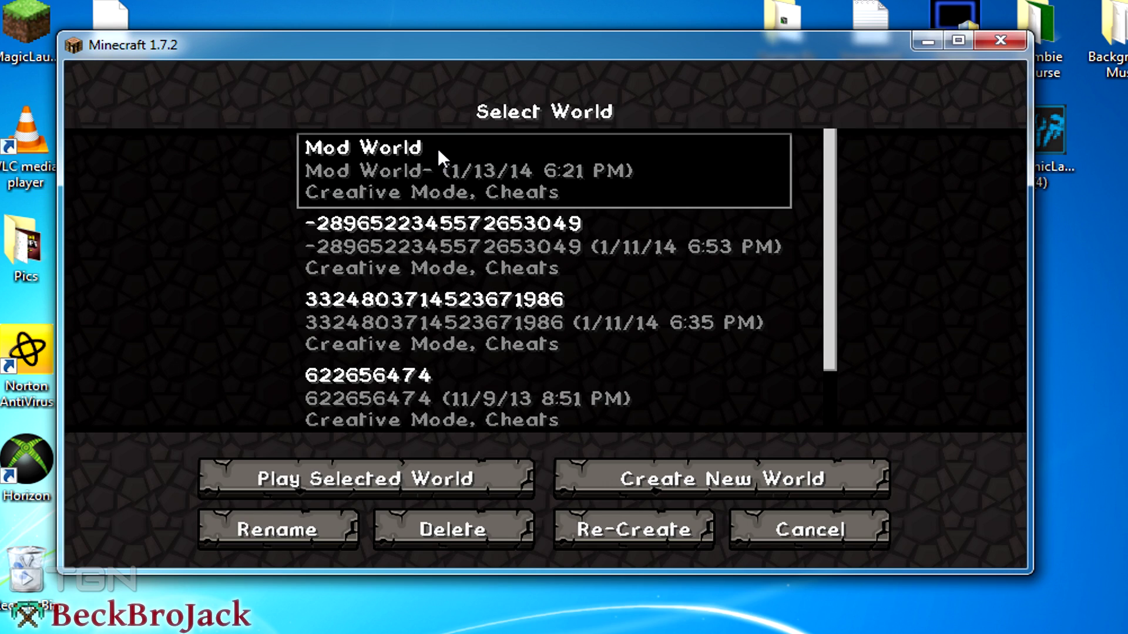
Play Mod World and dismiss the chat reporting Damage Indicators v.3.0.0.0 up to date
left_click(350, 488)
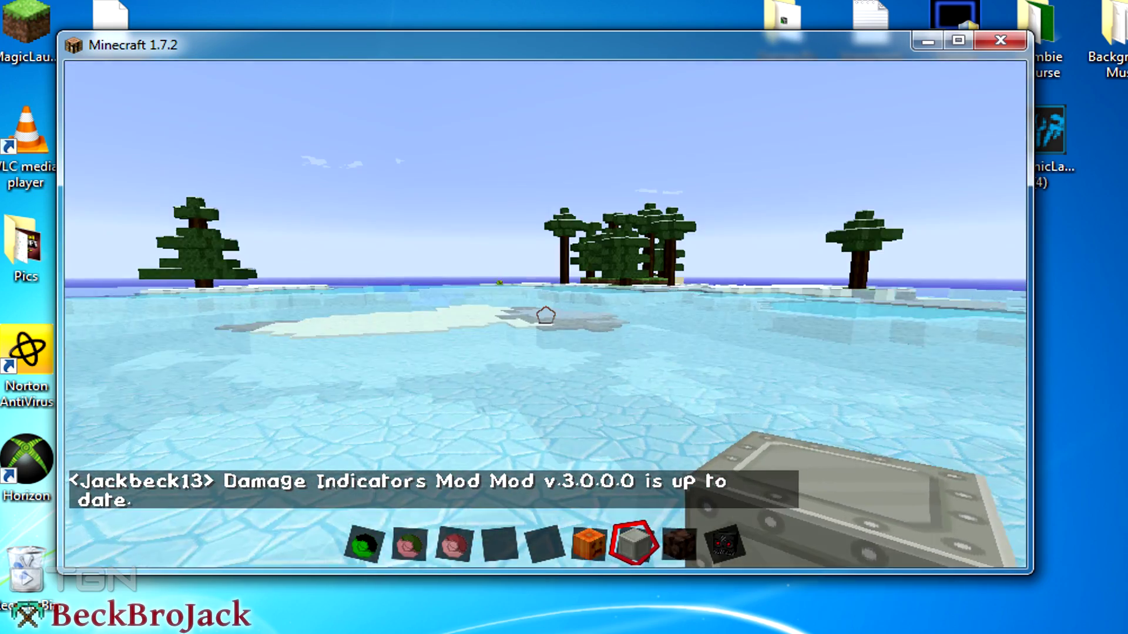
scroll(545, 315, "up", 3)
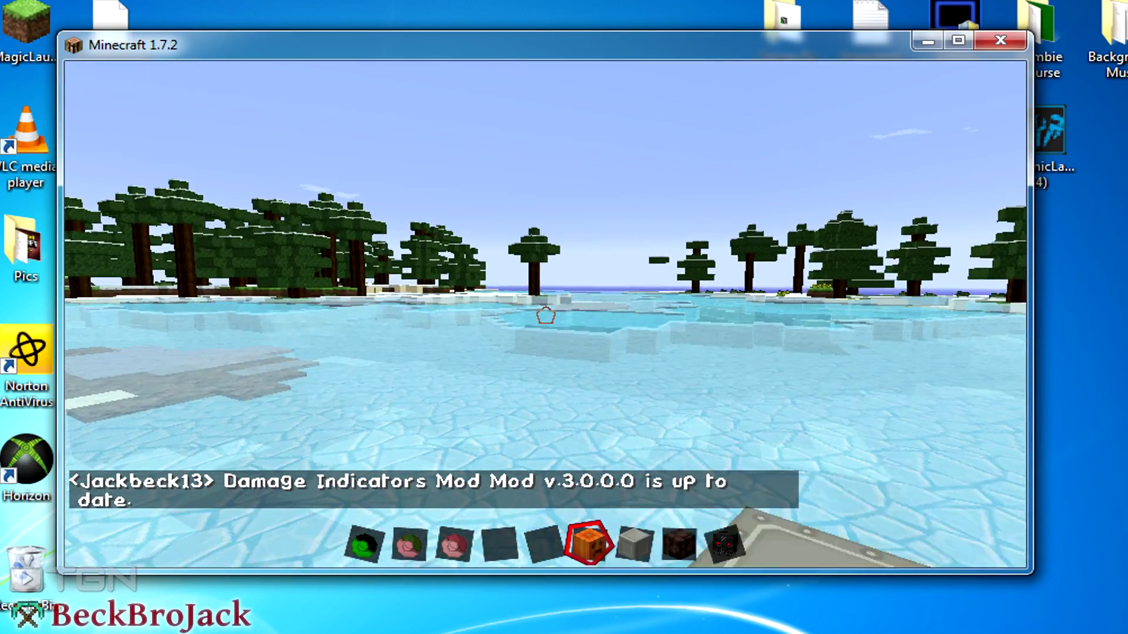
scroll(546, 316, "down", 1)
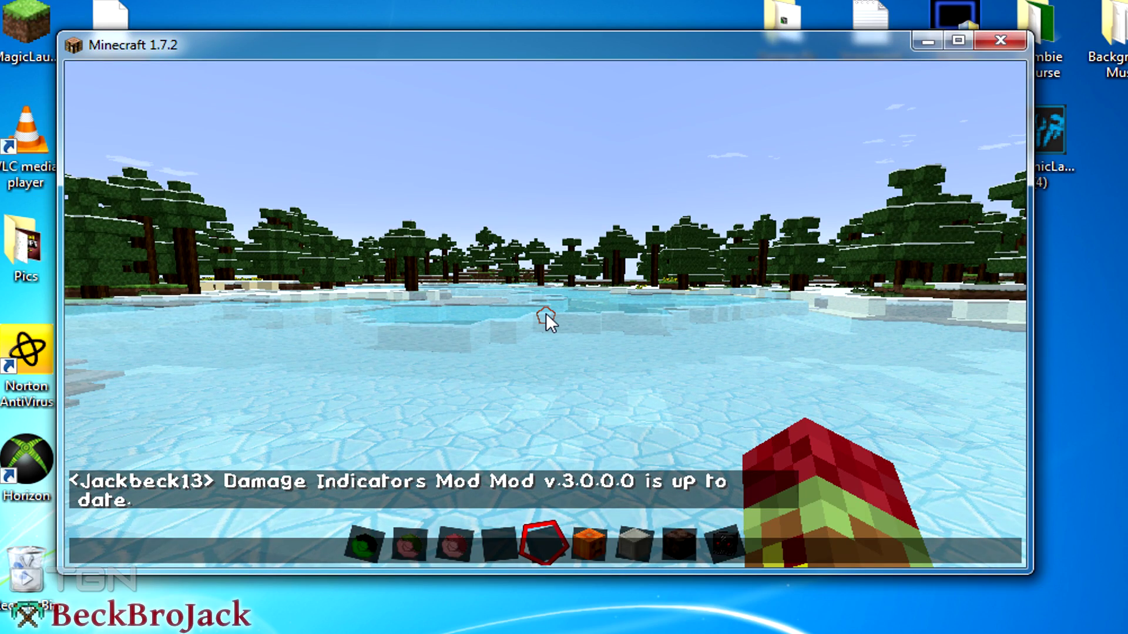
key("Escape")
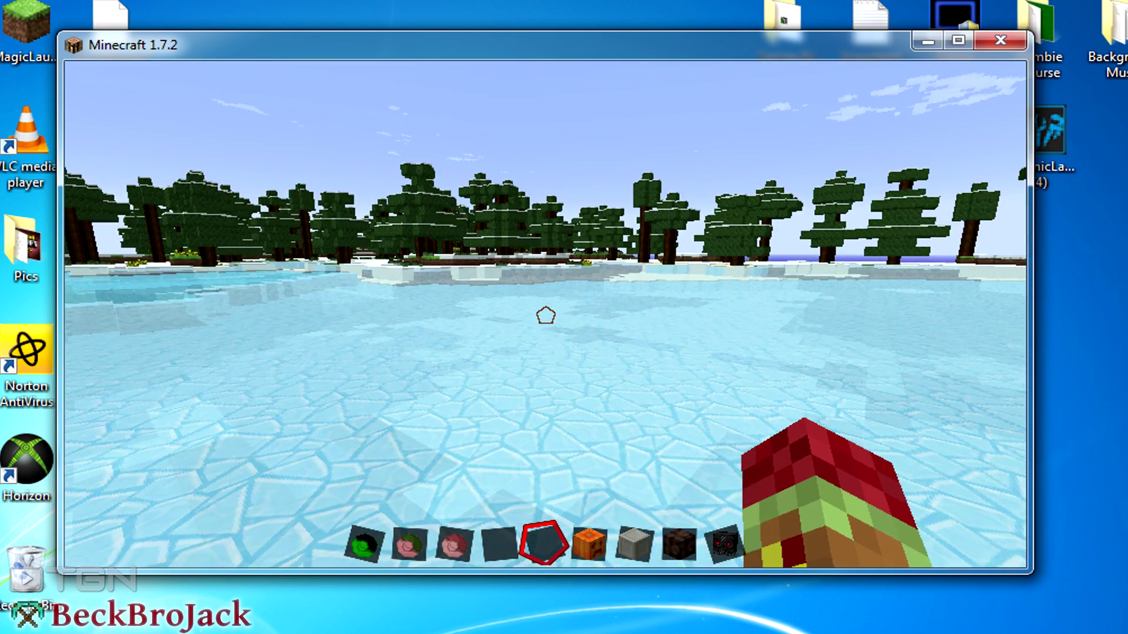
scroll(545, 315, "up", 4)
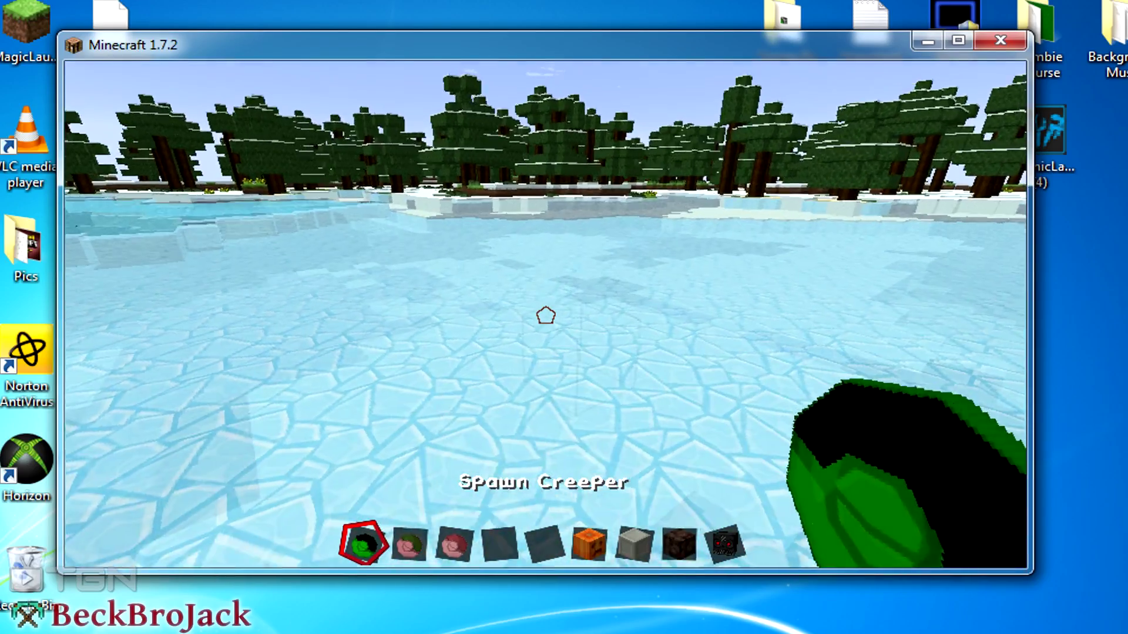
Spawn a Creeper, a Zombie Pigman and a Pig from spawn eggs on the ice ahead
right_click(546, 315)
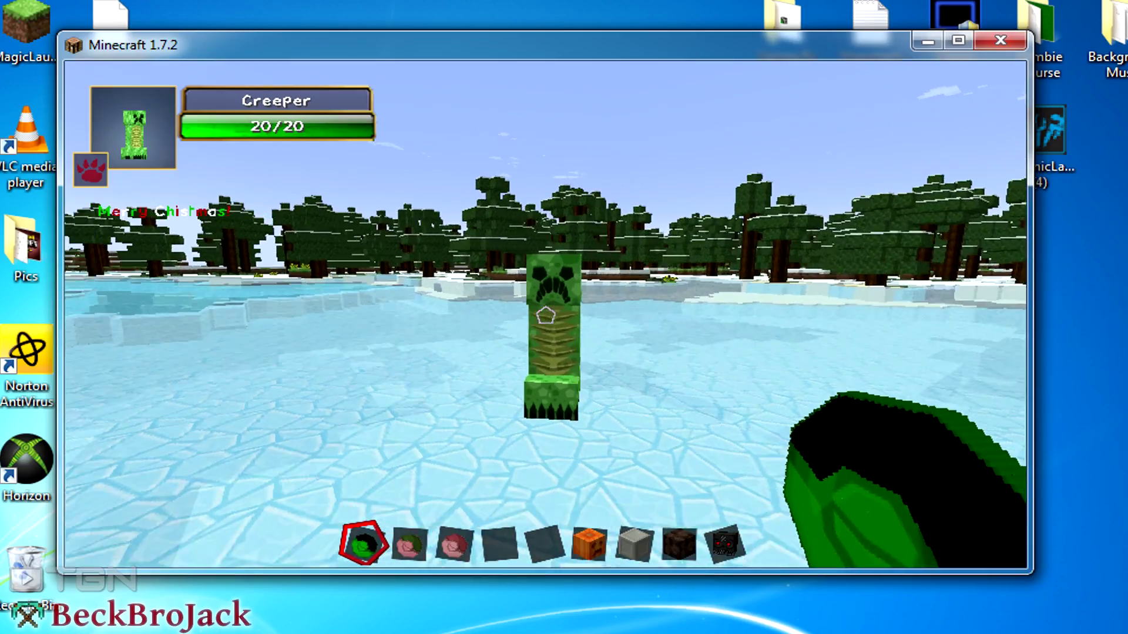
scroll(546, 315, "down", 1)
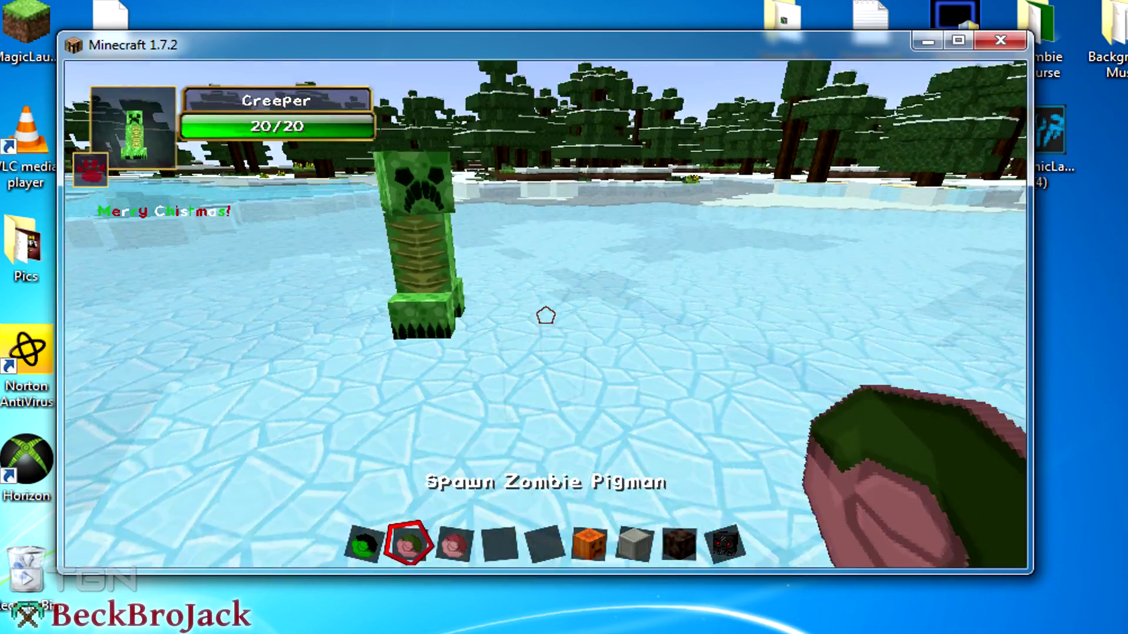
right_click(545, 315)
scroll(546, 315, "down", 1)
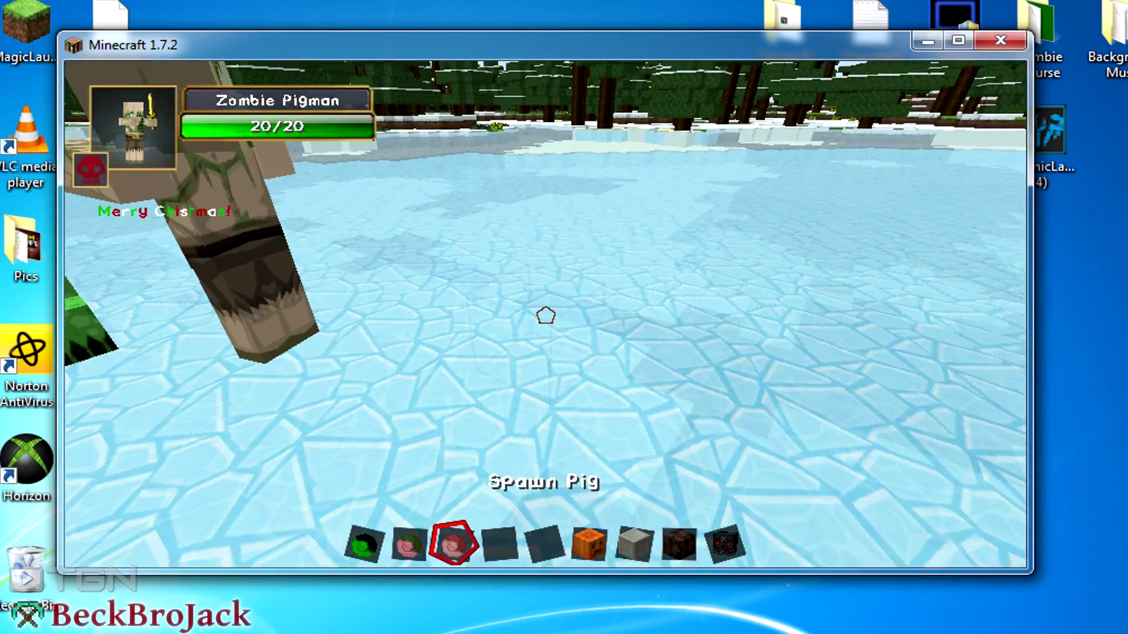
right_click(545, 315)
Change the Master Volume in Music & Sounds, then resume the game
key("Escape")
left_click(458, 379)
left_click(517, 314)
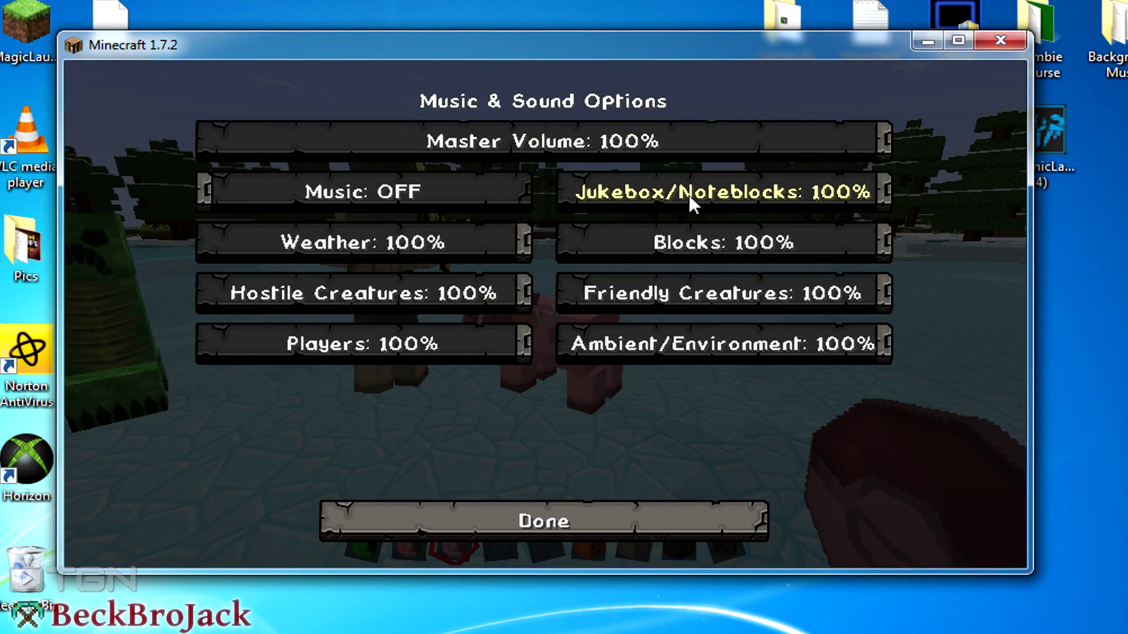
left_click(545, 149)
key("Escape")
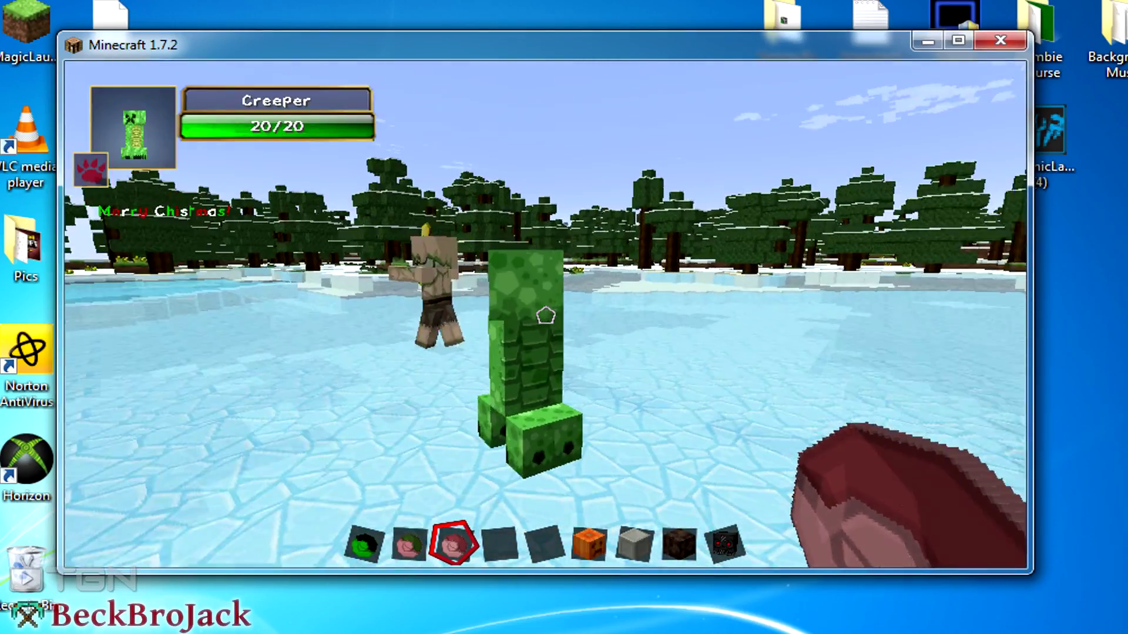
Hit the Creeper and Zombie Pigman, dropping them to 19/20 and 18/20, then cycle the hotbar
left_click(546, 316)
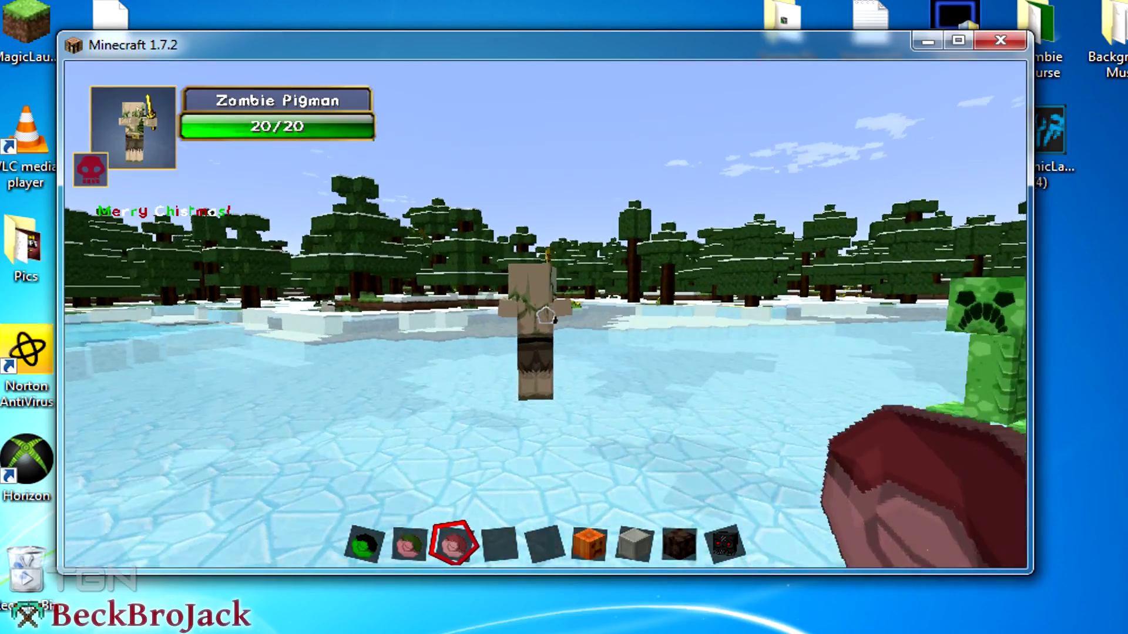
left_click(545, 316)
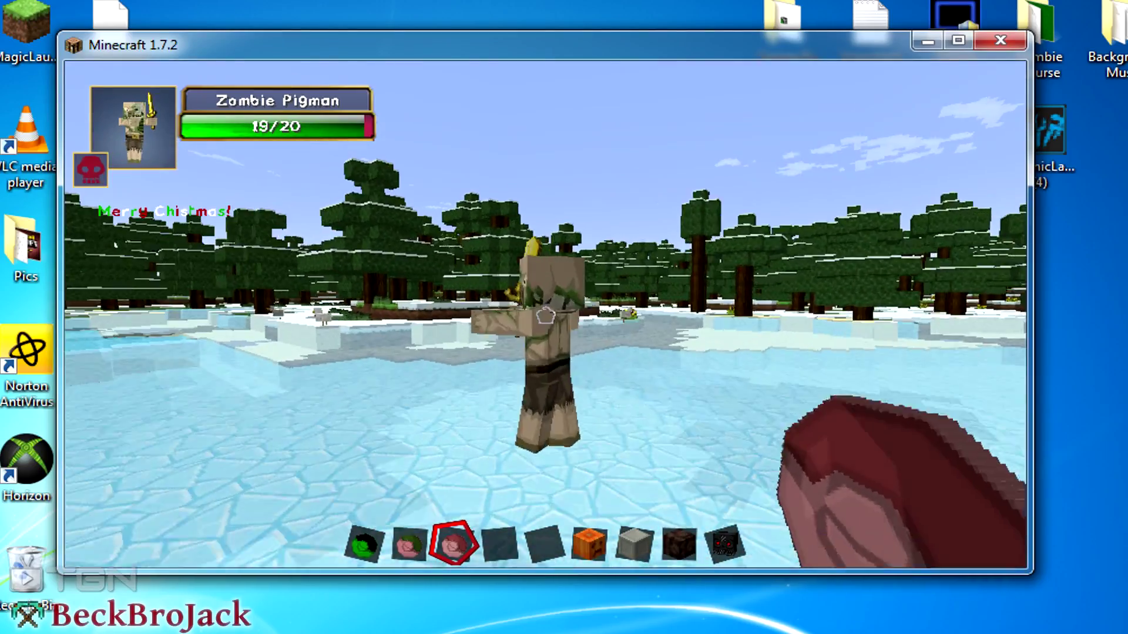
left_click(546, 315)
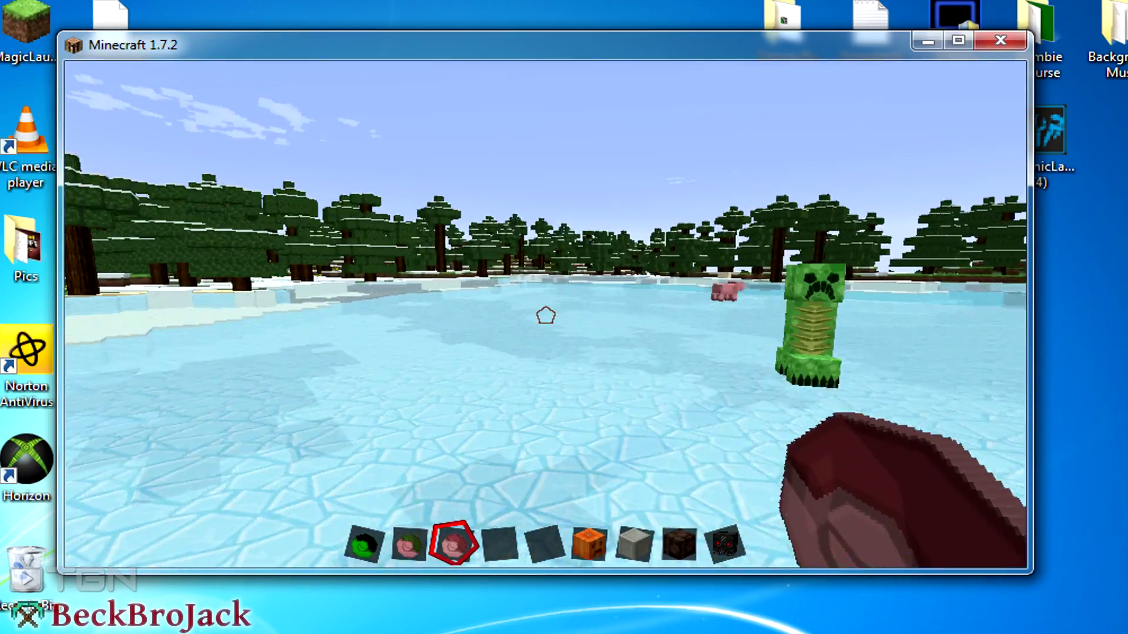
left_click(546, 316)
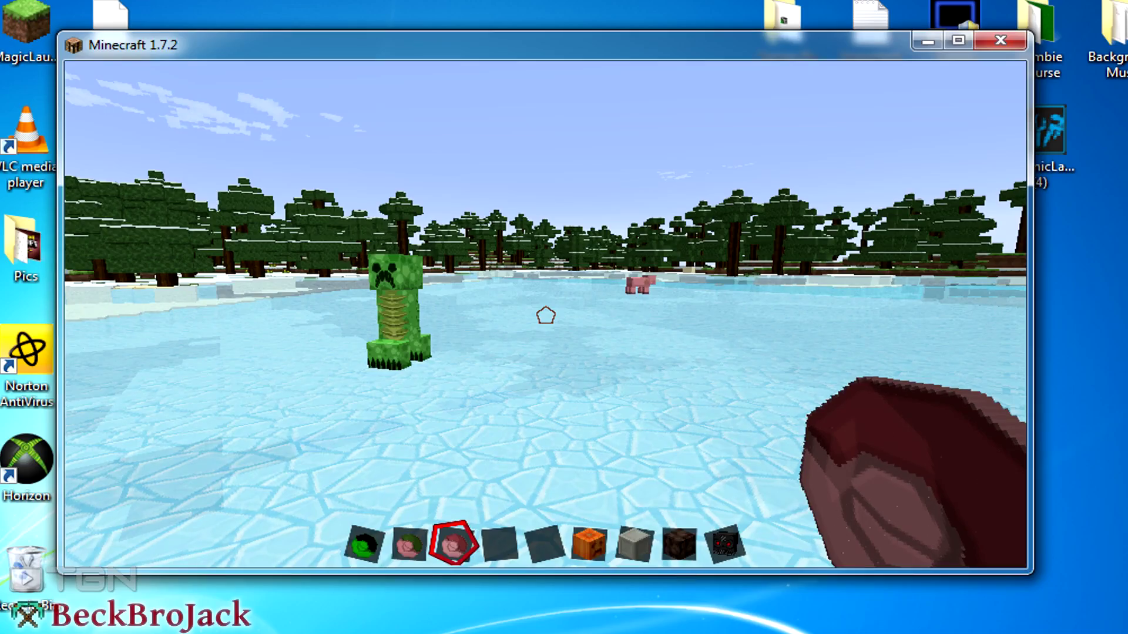
scroll(545, 315, "down", 3)
scroll(546, 315, "up", 2)
scroll(545, 316, "down", 1)
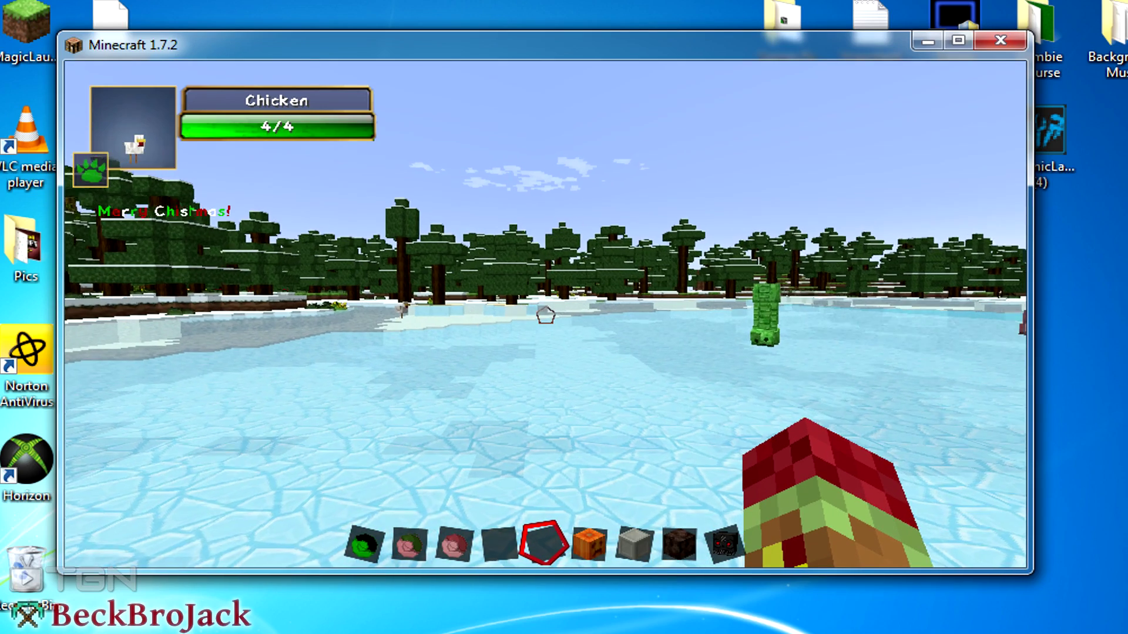
In the Damage Indicators settings, toggle Enable Portrait off and on and reposition the portrait panel top-left
key("n")
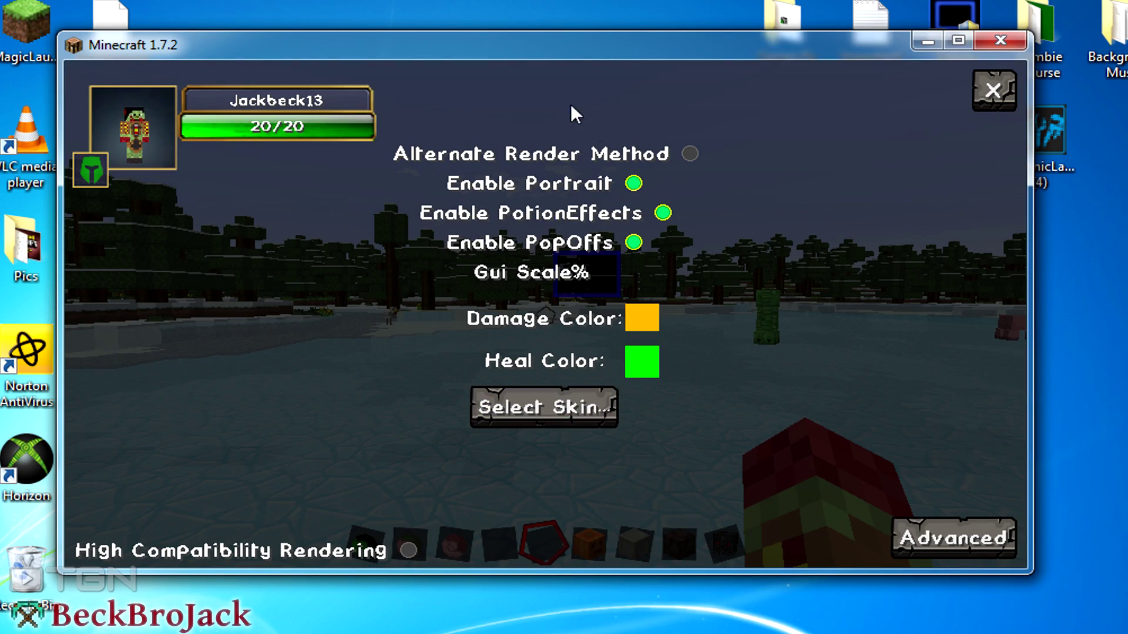
left_click(630, 182)
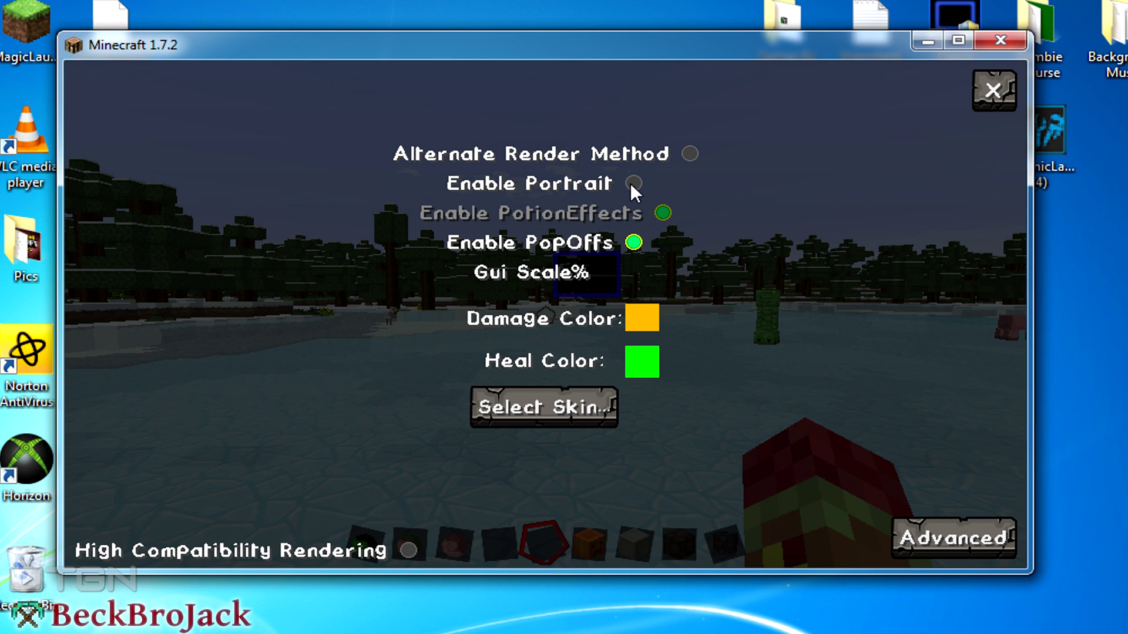
left_click(632, 184)
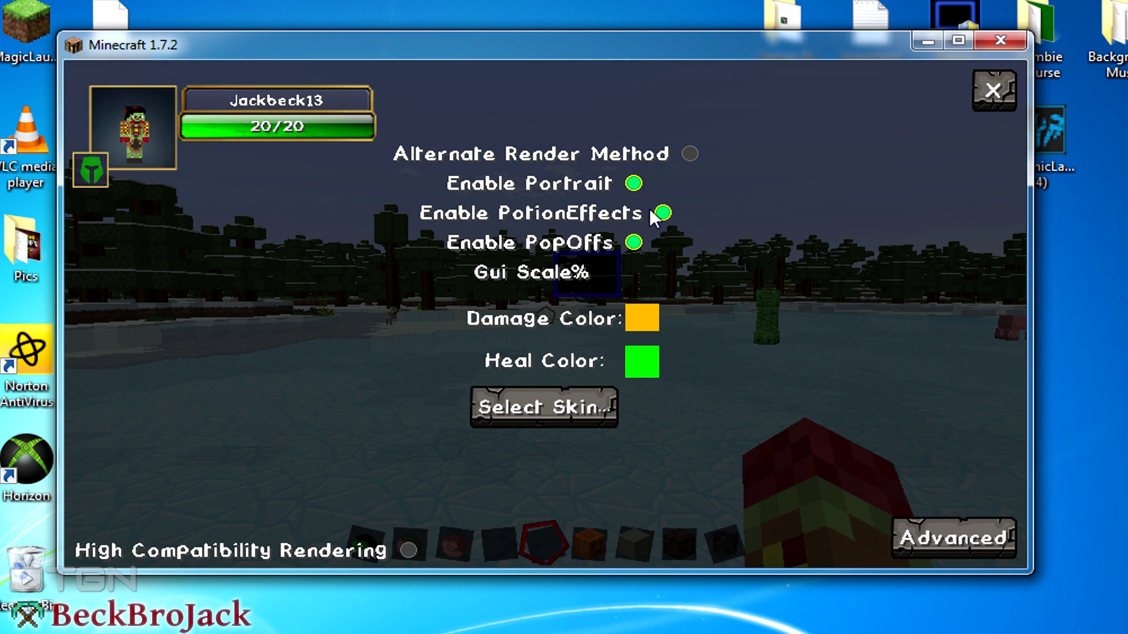
mouse_move(661, 213)
left_mouse_down()
mouse_move(327, 214)
mouse_move(305, 166)
mouse_move(473, 177)
mouse_move(678, 217)
left_mouse_up()
left_click_drag(188, 131, 392, 208)
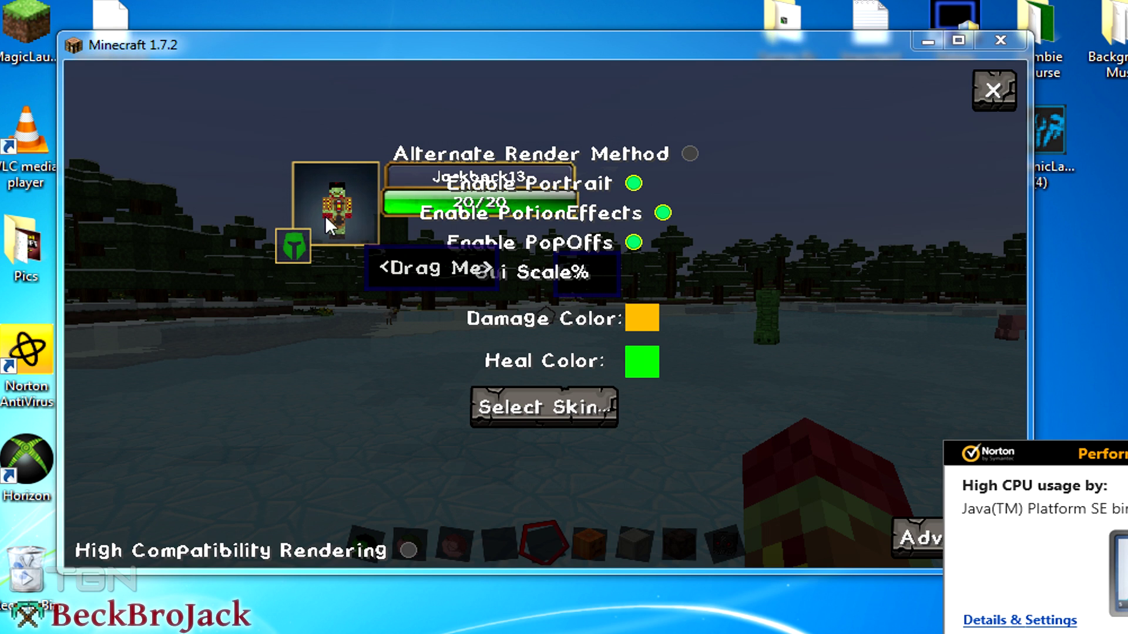
mouse_move(289, 184)
left_mouse_down()
mouse_move(145, 122)
mouse_move(209, 322)
mouse_move(626, 298)
mouse_move(747, 140)
mouse_move(249, 135)
mouse_move(110, 94)
mouse_move(96, 79)
left_mouse_up()
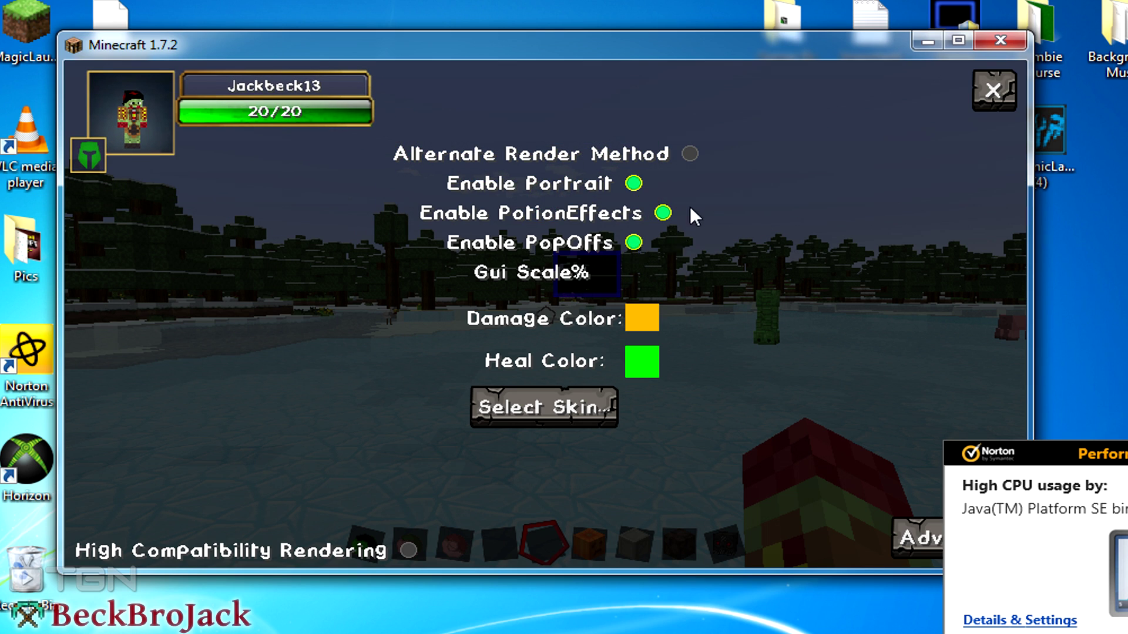
Change the Damage Color from orange to bright red in the colour picker
left_click(644, 319)
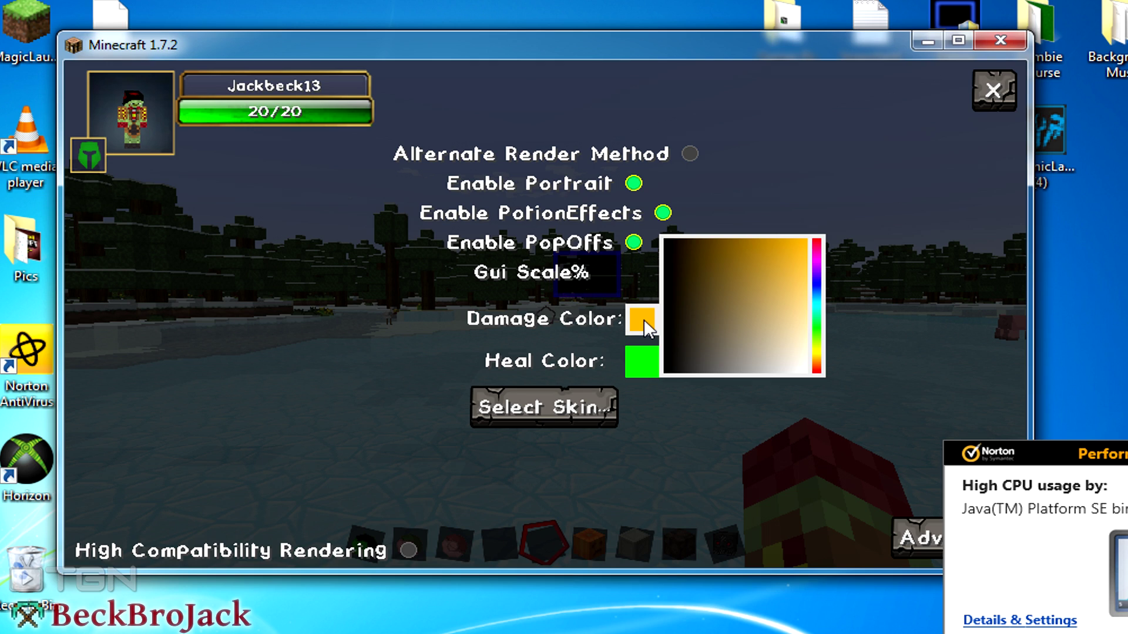
left_click(817, 241)
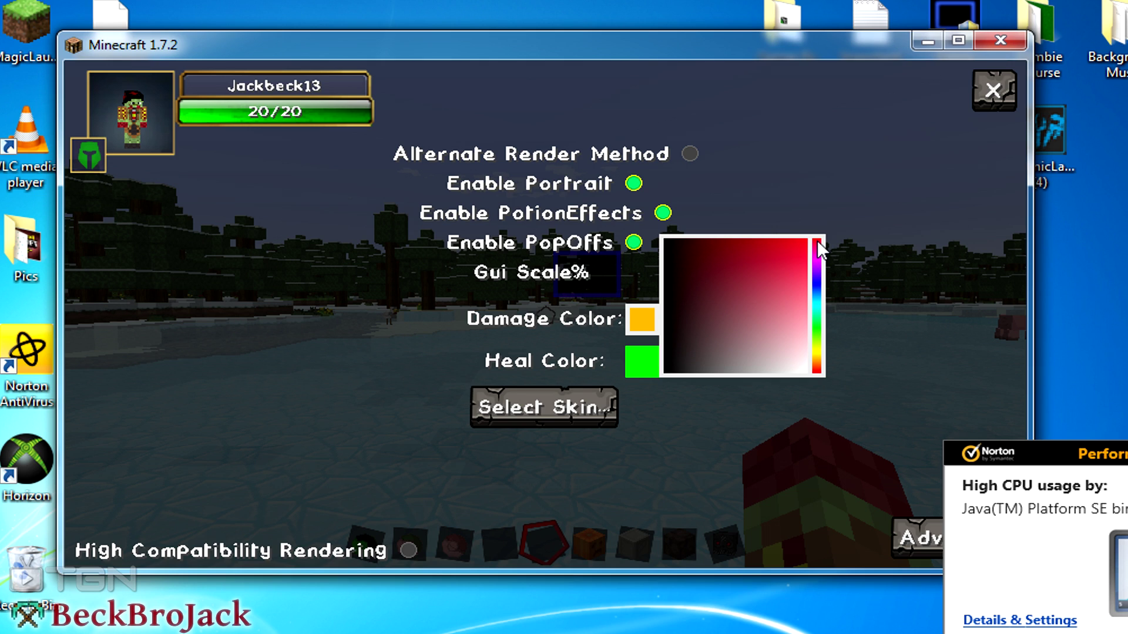
left_click(793, 249)
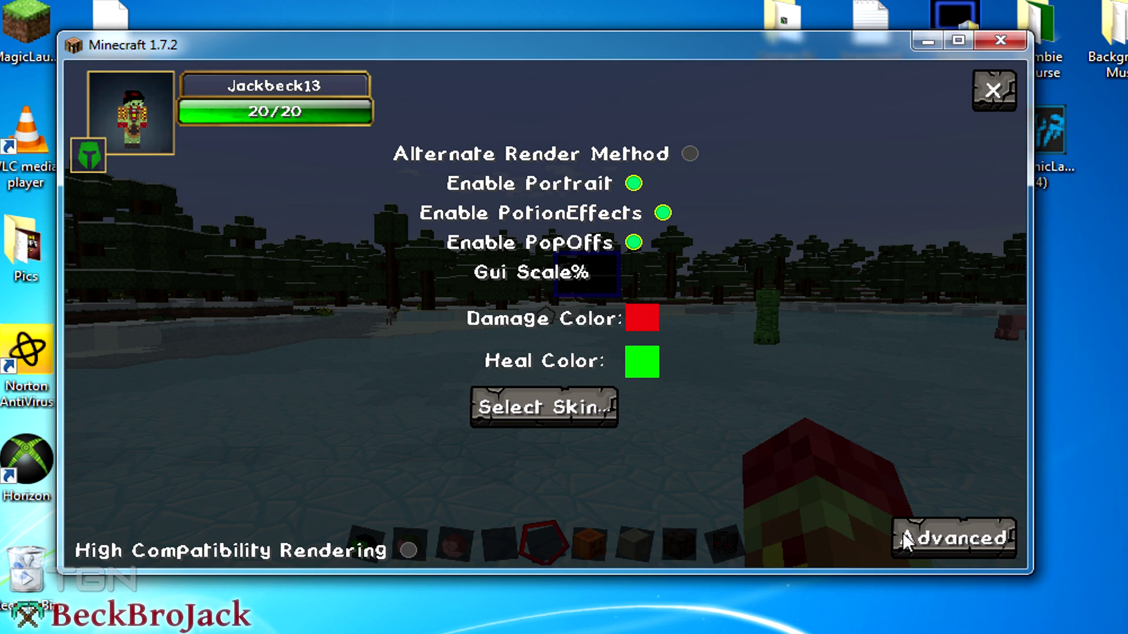
Apply the Wow Like Inspiration portrait skin after previewing Minimal, then close the skin list and settings
left_click(524, 407)
left_click(291, 374)
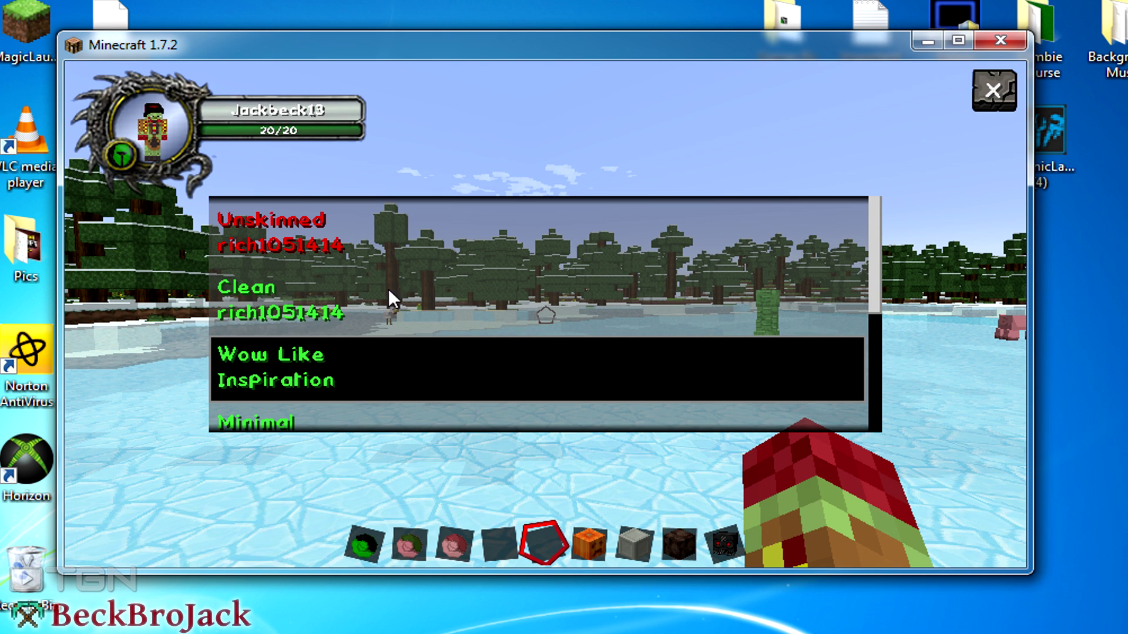
left_click(273, 422)
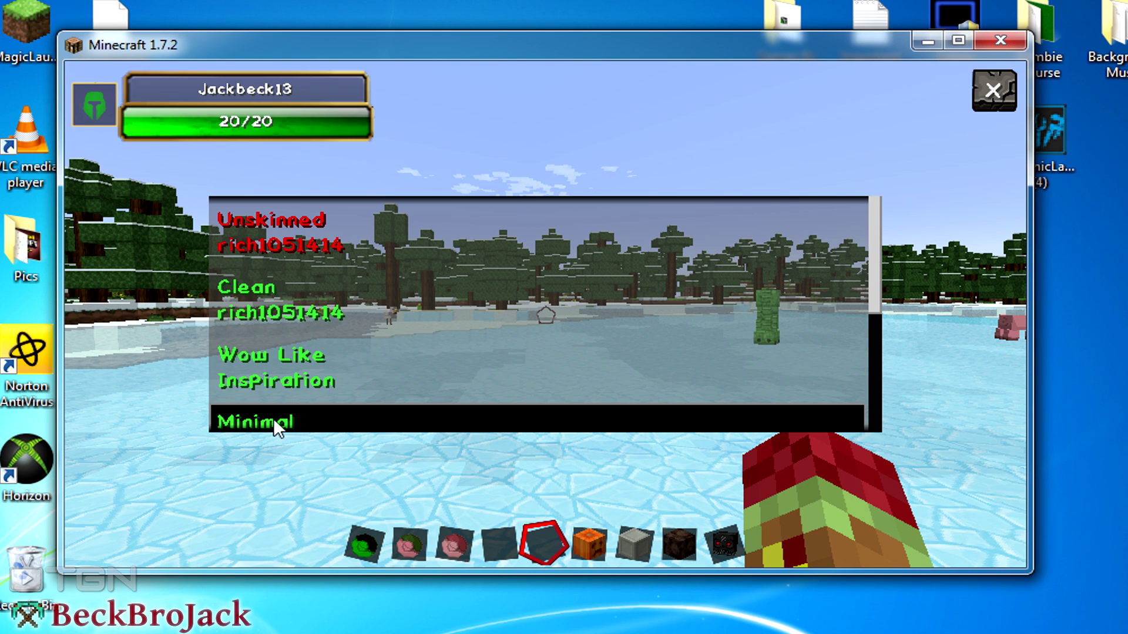
left_click(311, 361)
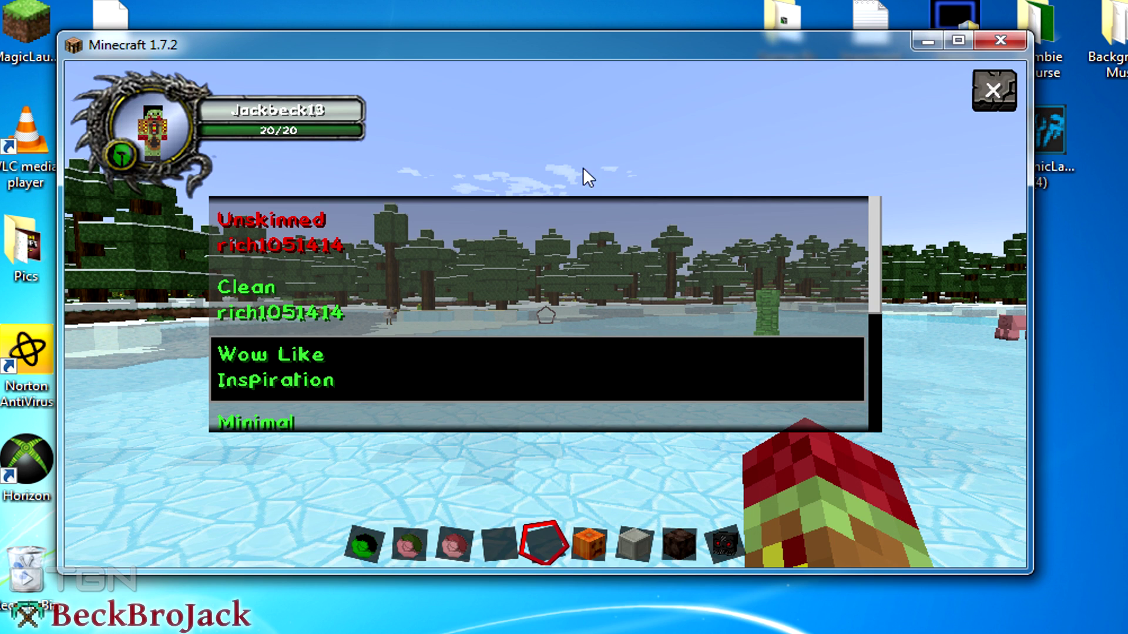
left_click(999, 93)
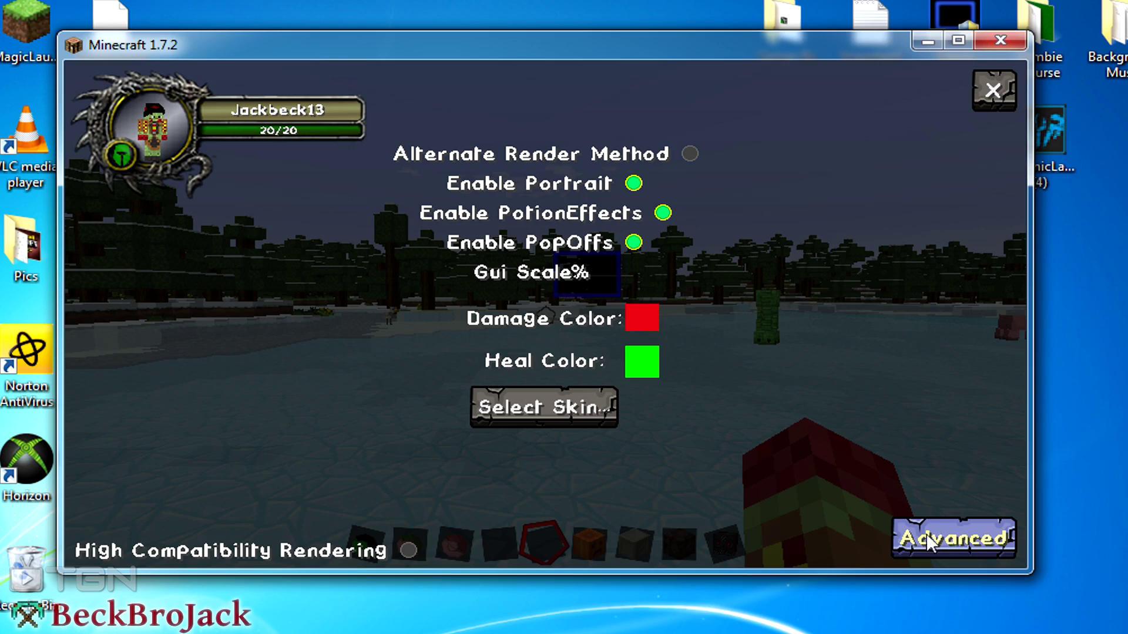
left_click(992, 93)
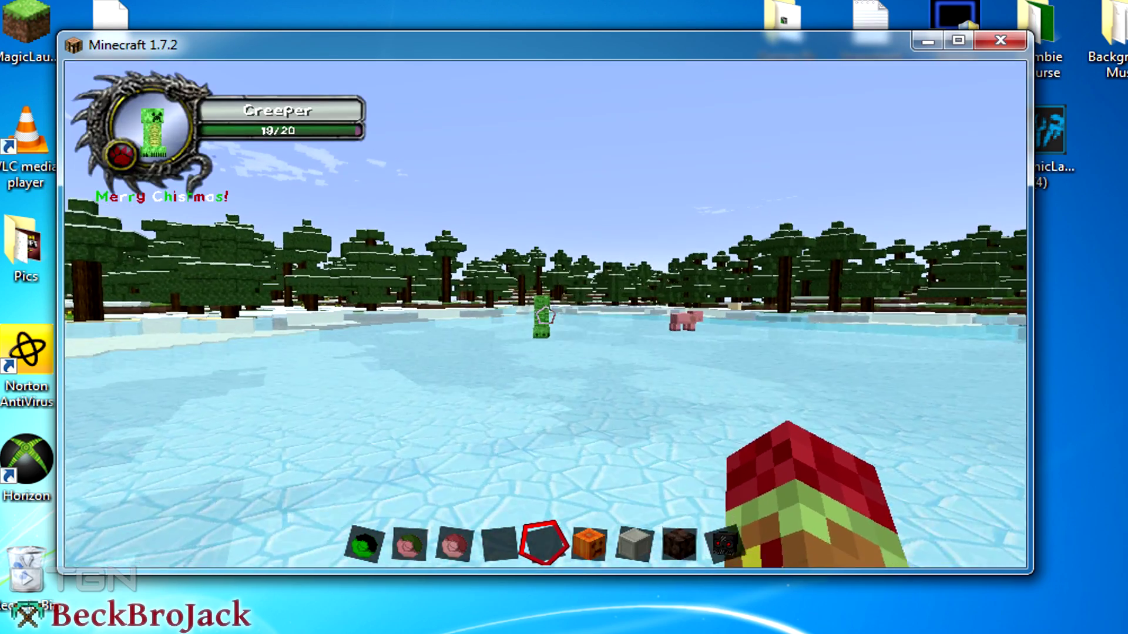
Walk across the ice to the Creeper and hit it three times to lower its health
key("w")
key("w")
key("w")
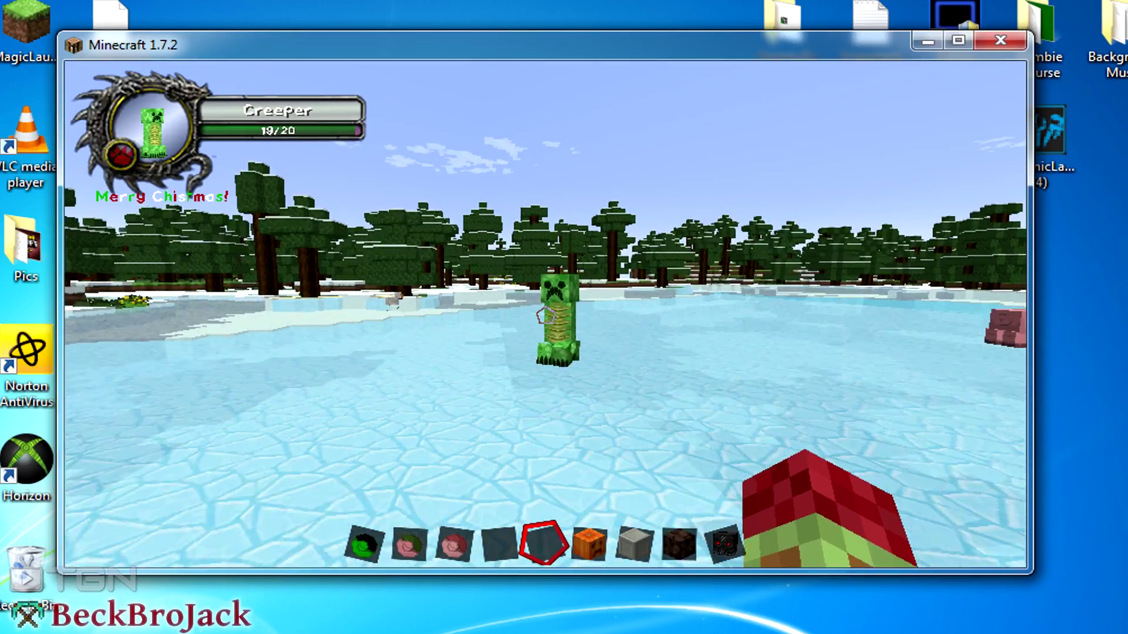
key("w")
key("w")
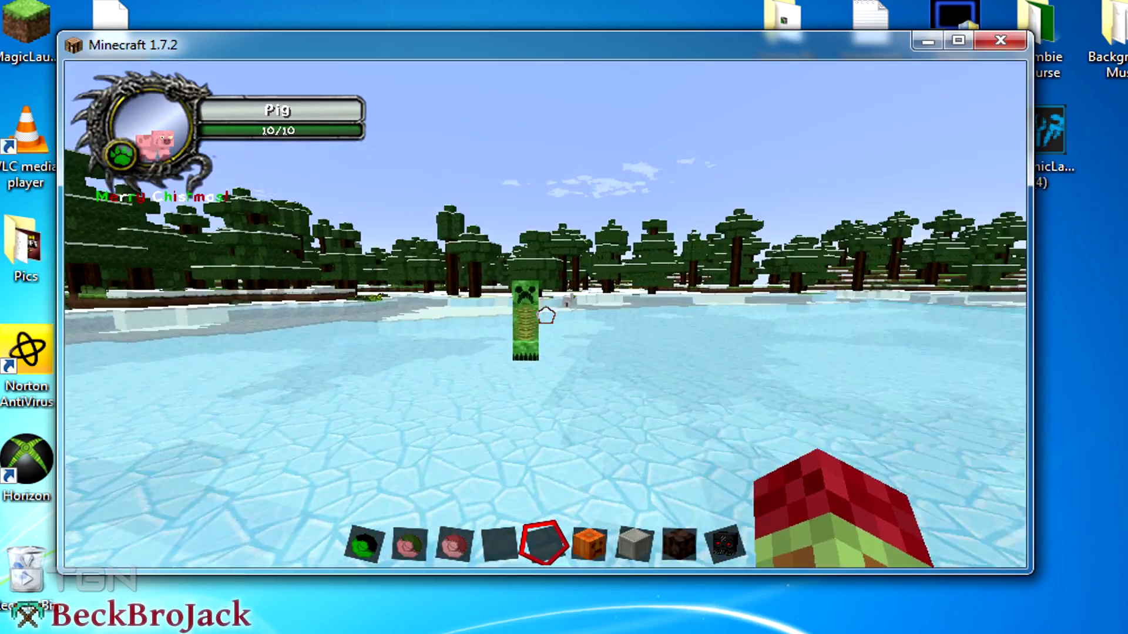
left_click(546, 315)
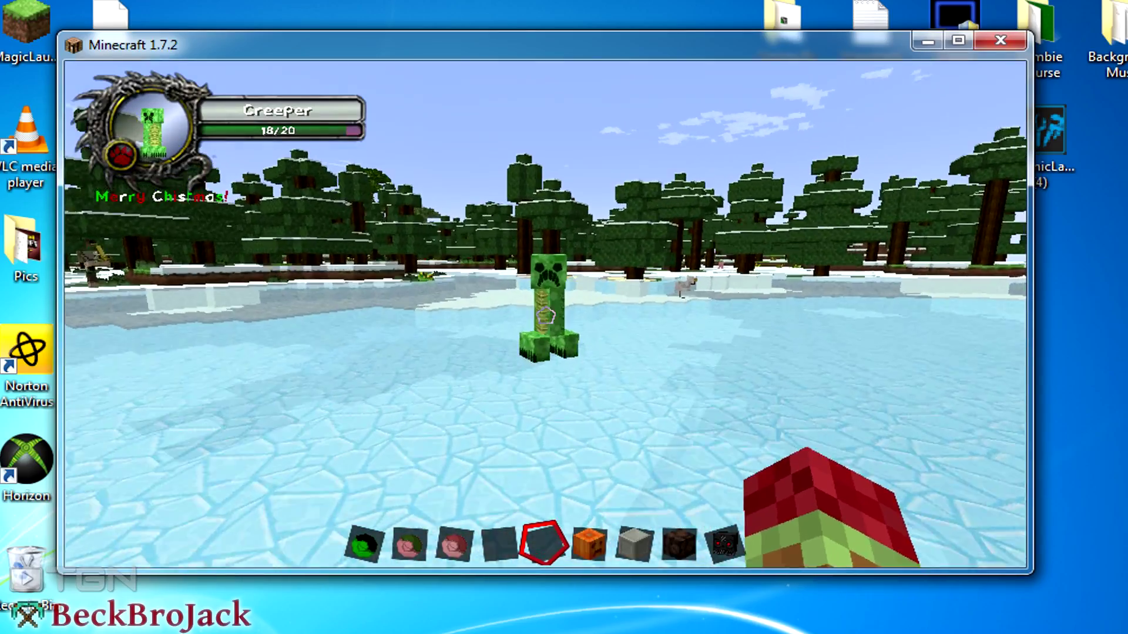
left_click(546, 315)
left_click(546, 316)
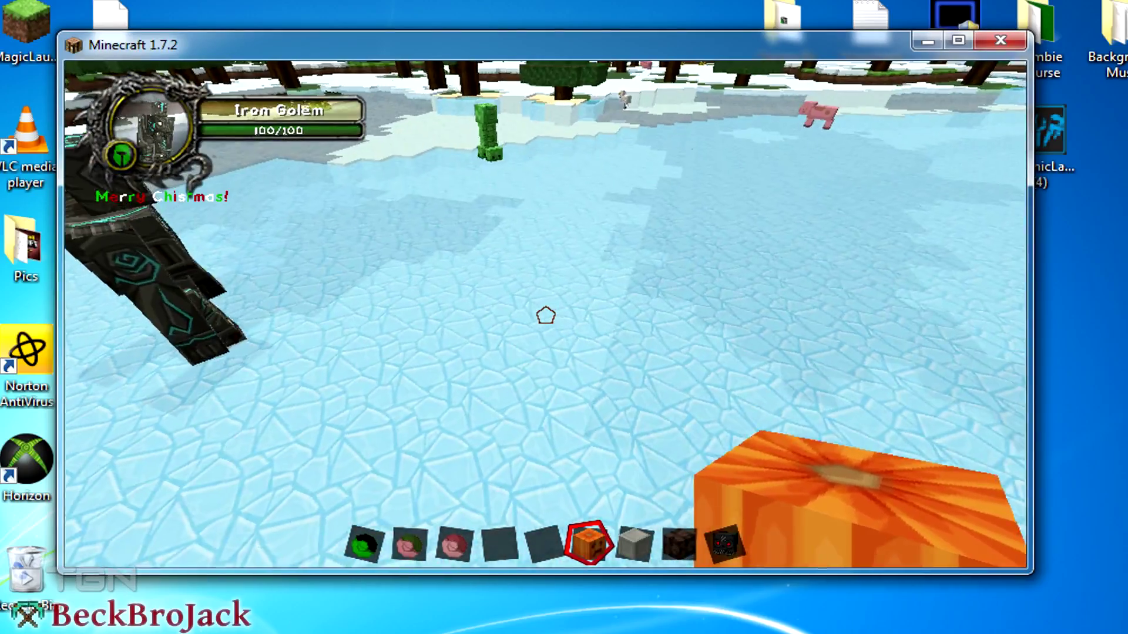
Select Soul Sand and place the T-shaped soul sand base on the ice
scroll(546, 315, "down", 2)
right_click(545, 315)
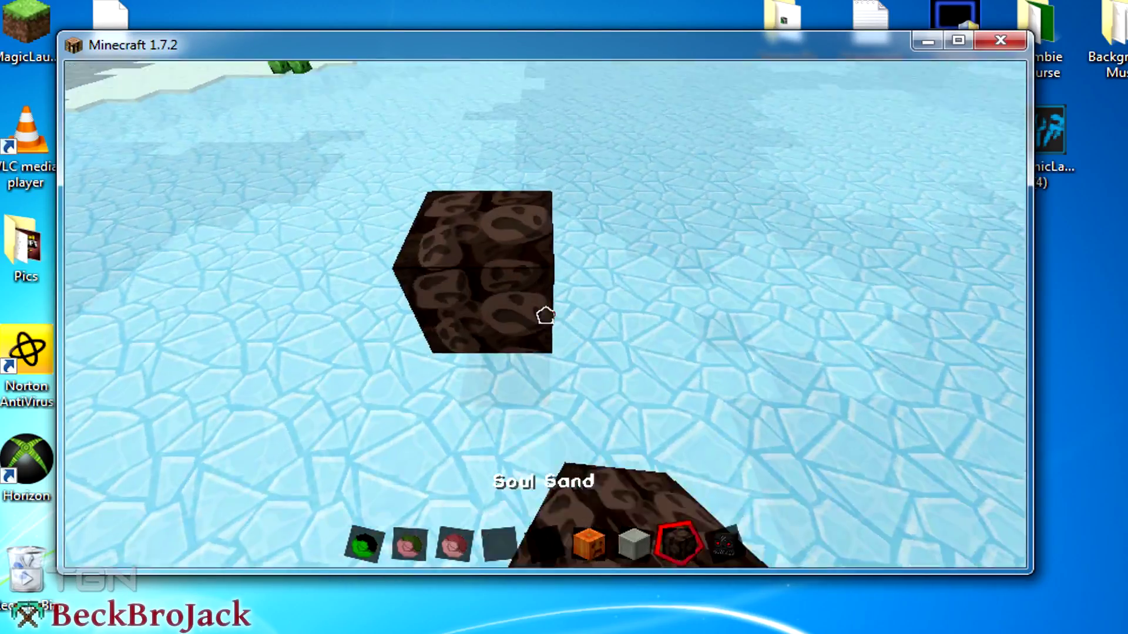
right_click(546, 315)
right_click(546, 316)
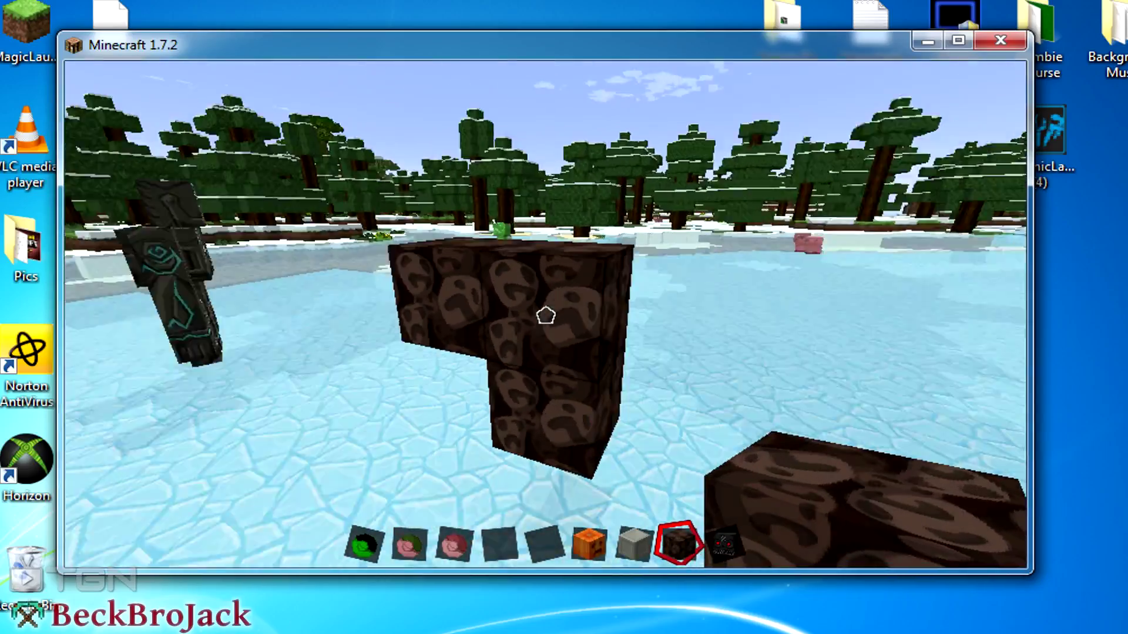
Place three Wither Skeleton Skulls on the soul sand to summon the Wither
scroll(546, 315, "down", 1)
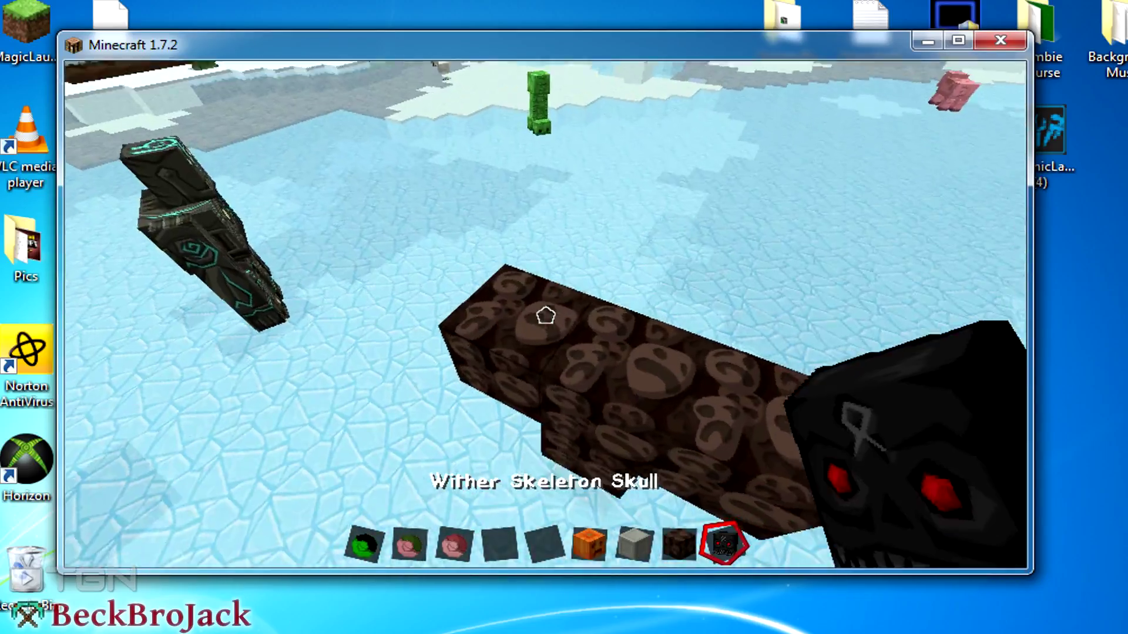
right_click(546, 315)
right_click(546, 315)
right_click(546, 316)
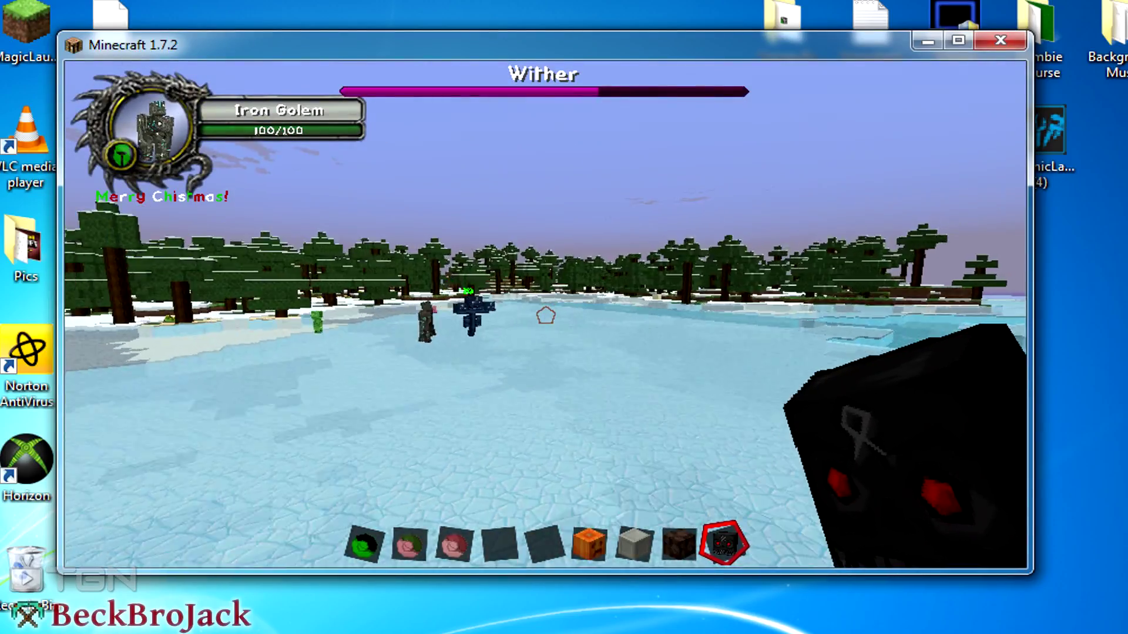
scroll(545, 315, "up", 4)
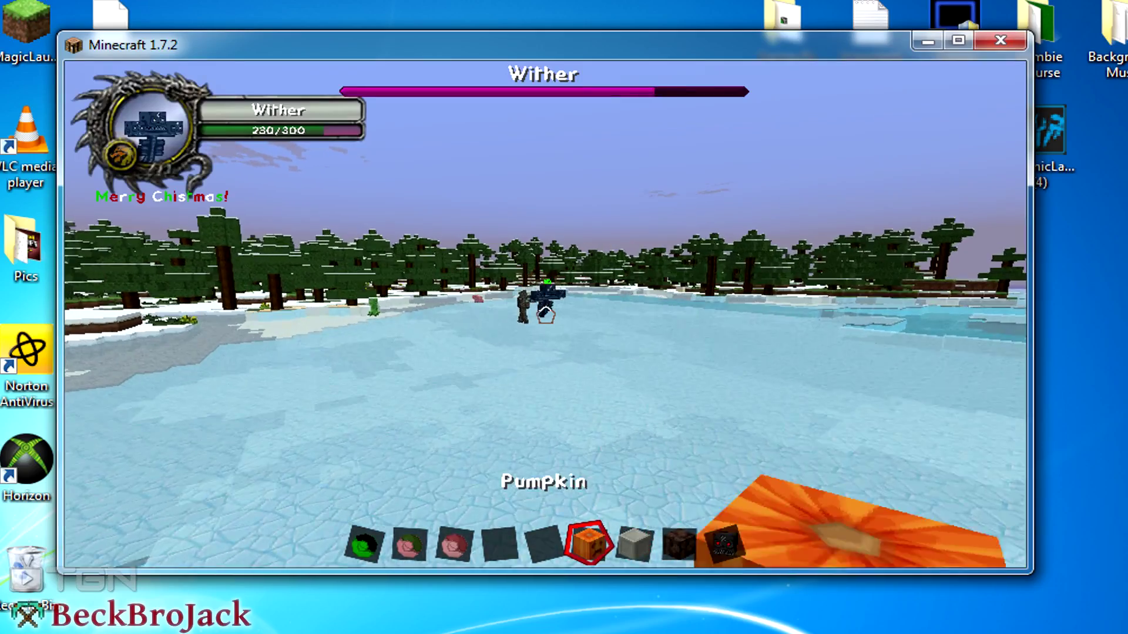